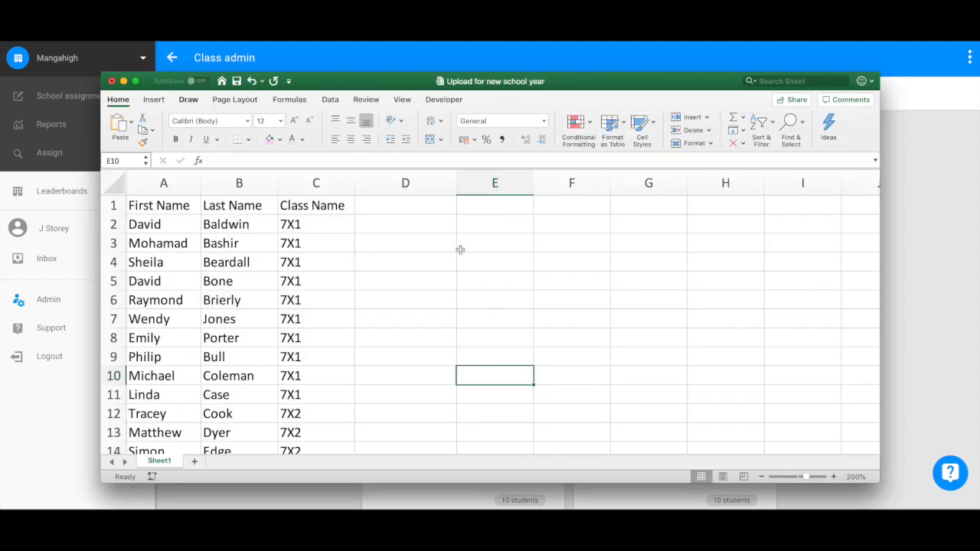
Step: Bring the 'Upload for new school year' roster spreadsheet in front of Mangahigh's Class admin
{"action": "left_click", "coordinate": [459, 249]}
{"action": "key", "text": "Left"}
{"action": "key", "text": "Left"}
{"action": "key", "text": "Left"}
{"action": "key", "text": "Left"}
{"action": "key", "text": "Up"}
{"action": "key", "text": "Up"}
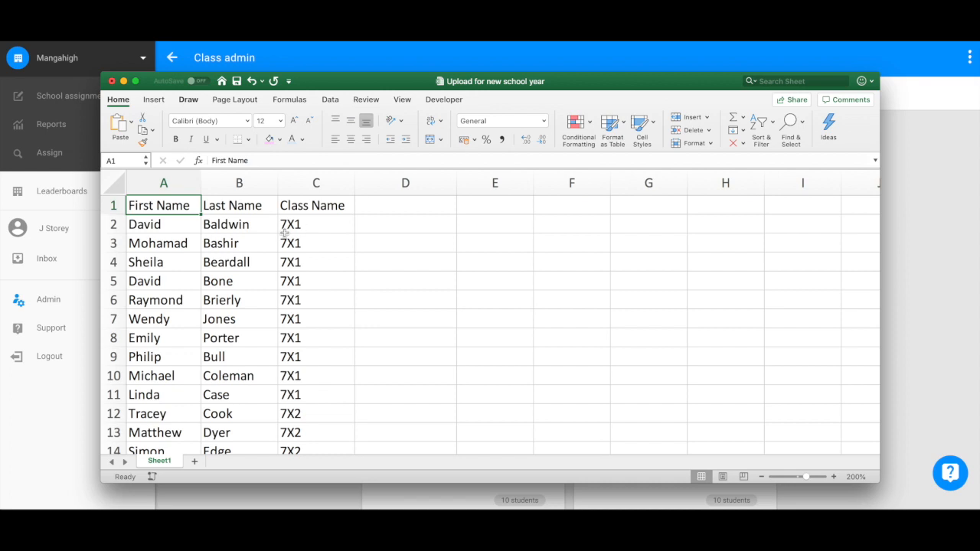
{"action": "key", "text": "Right"}
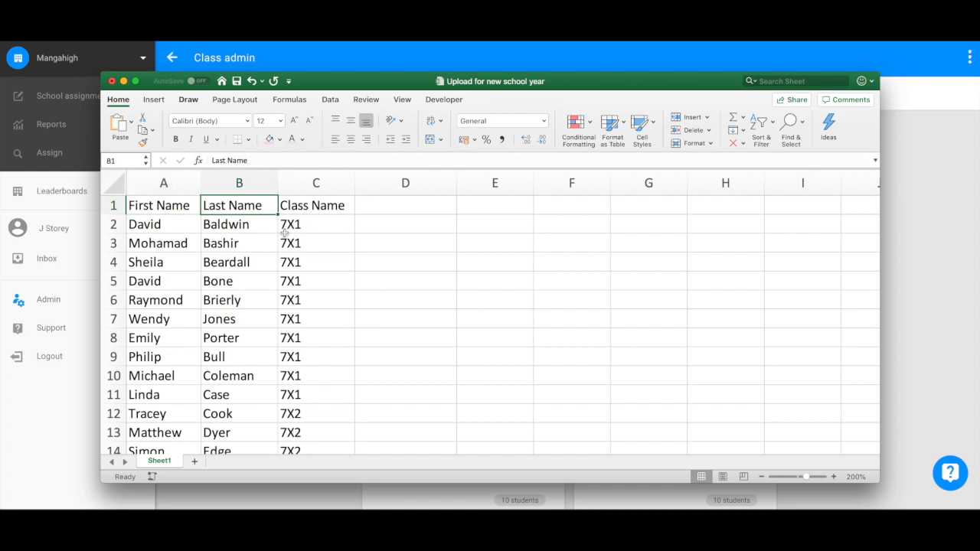
{"action": "key", "text": "Right"}
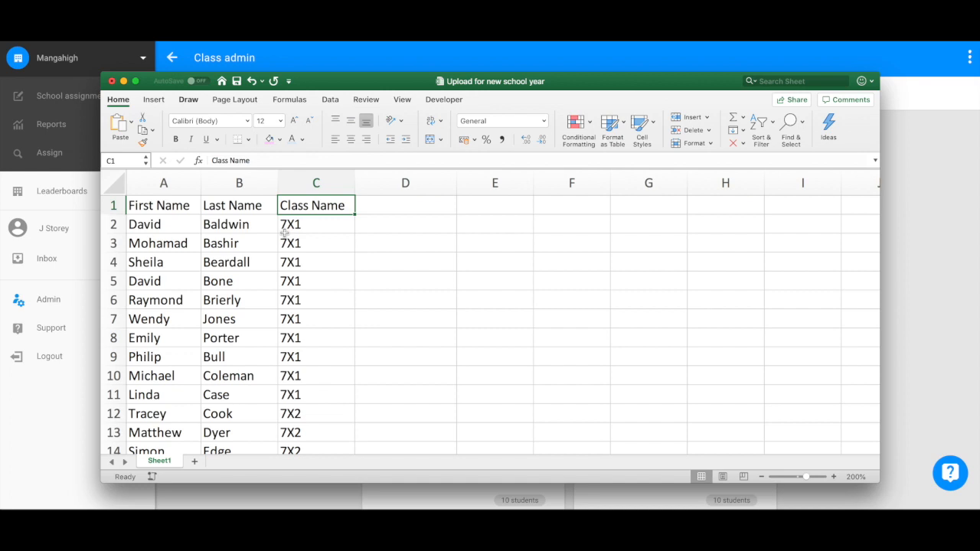
Step: Add a second 'Class Name' heading in D1 and enter 'Lunch Club' in D2
{"action": "key", "text": "Right"}
{"action": "type", "text": "Cl"}
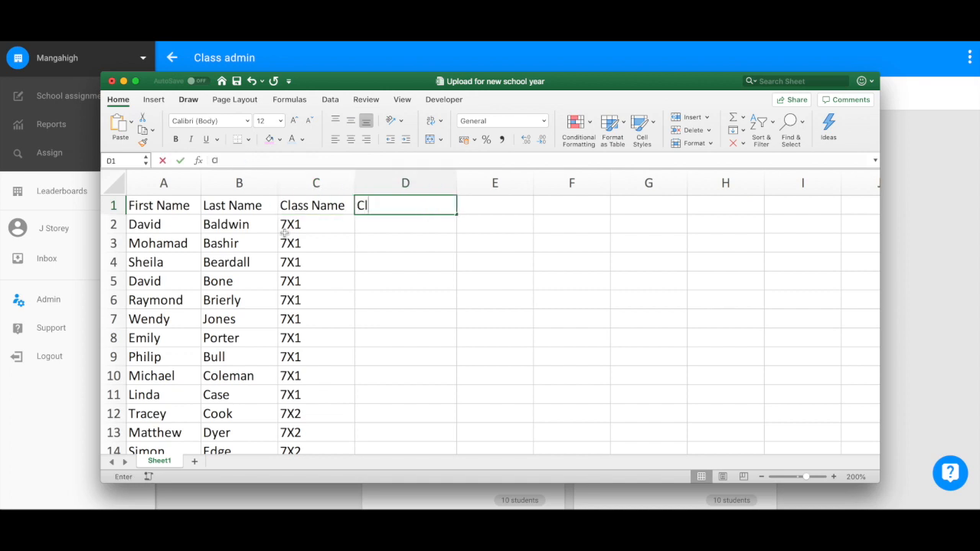
{"action": "type", "text": "ass Name"}
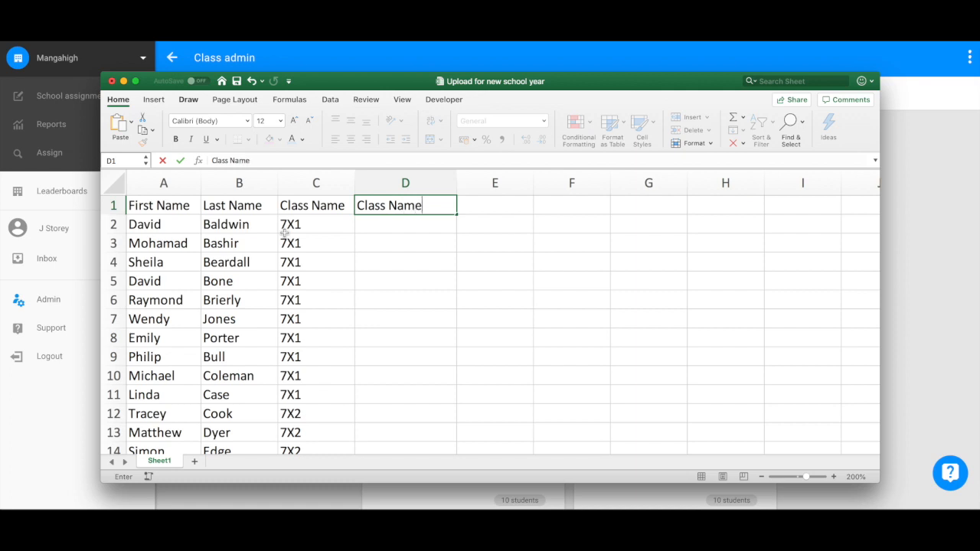
{"action": "key", "text": "Return"}
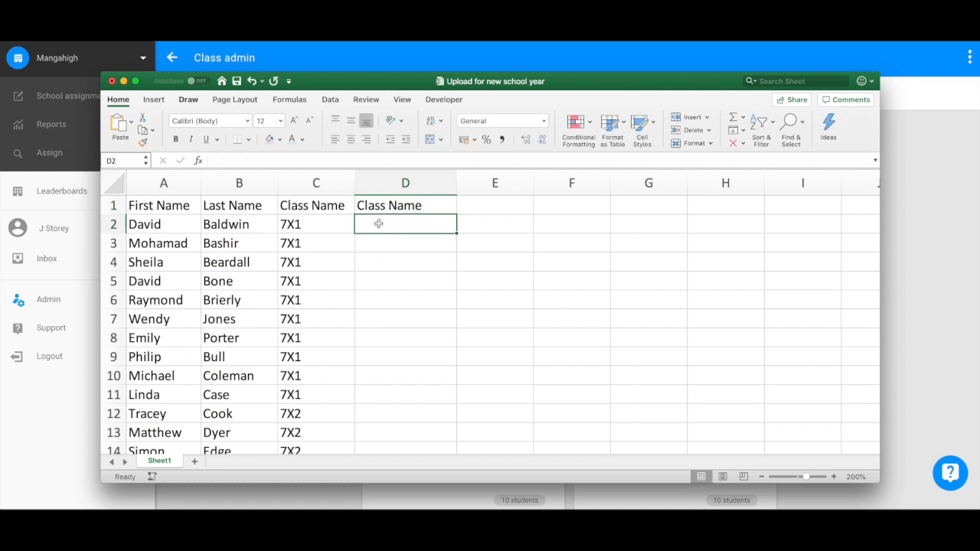
{"action": "type", "text": "Lunch Cl"}
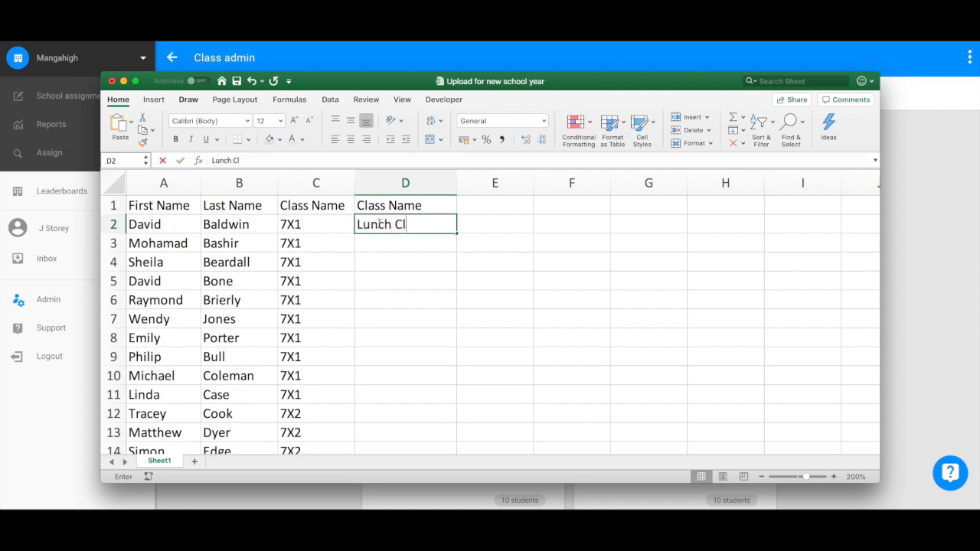
{"action": "type", "text": "ub"}
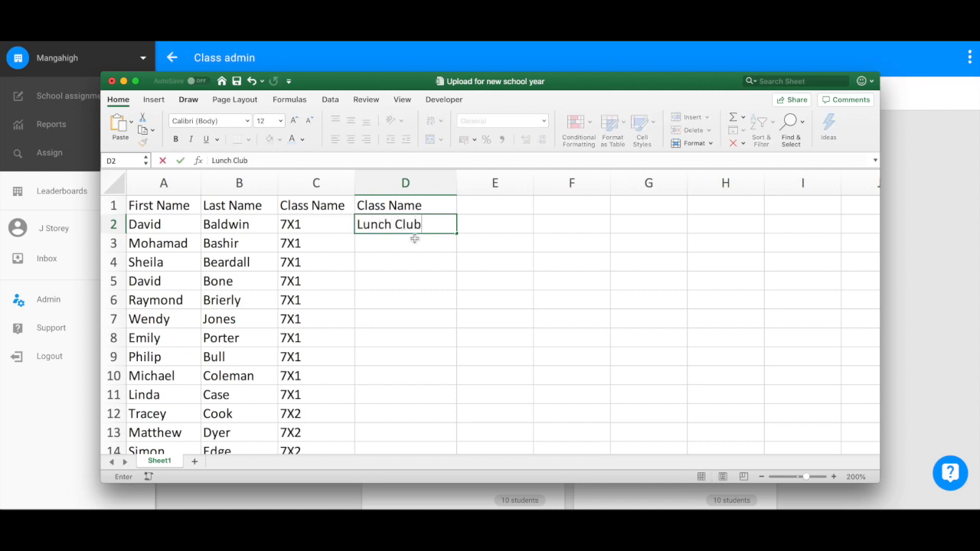
{"action": "key", "text": "Return"}
Step: Copy 'Lunch Club' into rows 6, 9 and 11 of the new column
{"action": "left_click", "coordinate": [413, 225]}
{"action": "key", "text": "super+c"}
{"action": "left_click", "coordinate": [412, 295]}
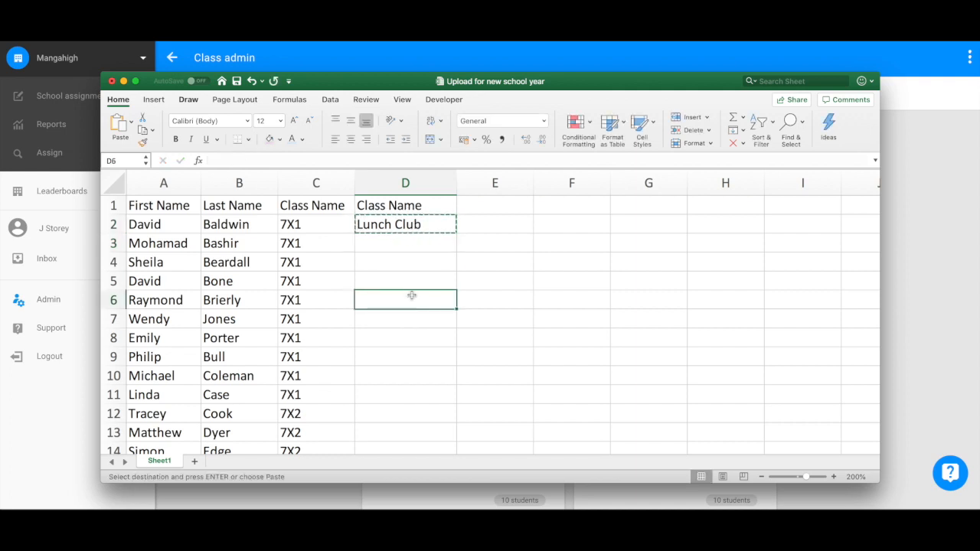
{"action": "key", "text": "super+v"}
{"action": "left_click", "coordinate": [403, 351]}
{"action": "key", "text": "super+v"}
{"action": "left_click", "coordinate": [397, 399]}
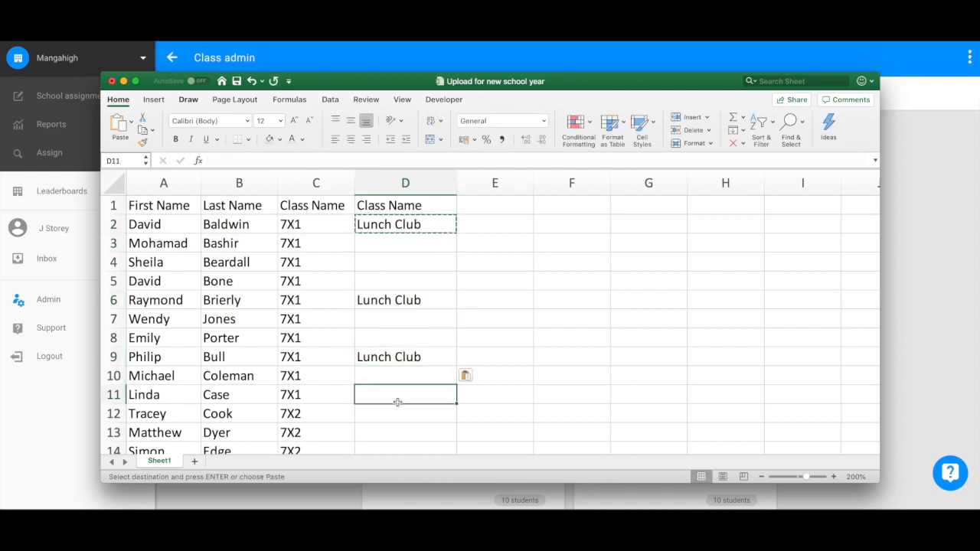
{"action": "key", "text": "super+v"}
{"action": "left_click", "coordinate": [545, 339]}
{"action": "key", "text": "Escape"}
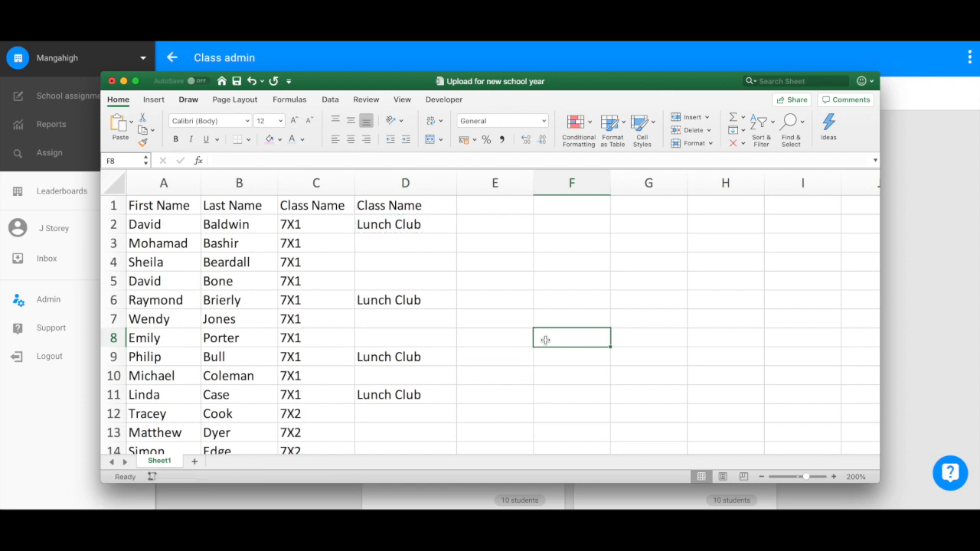
Step: Review the first two students' names, class 7X1 and Lunch Club entries
{"action": "left_click", "coordinate": [144, 223]}
{"action": "left_click", "coordinate": [218, 226]}
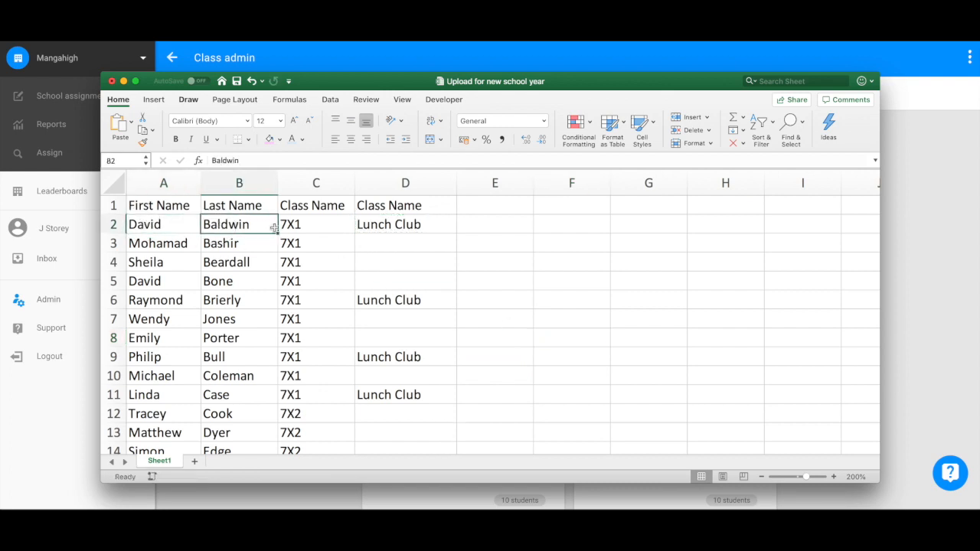
{"action": "left_click", "coordinate": [315, 224]}
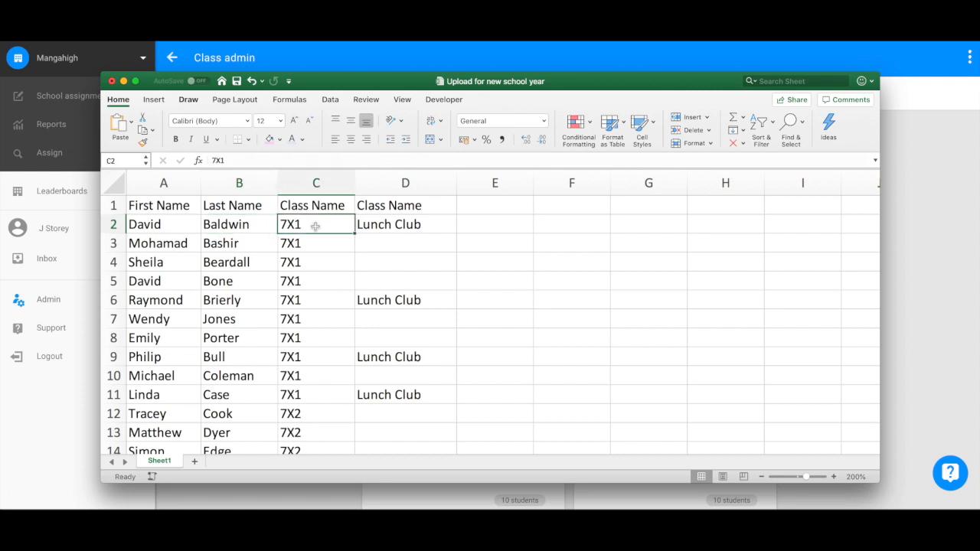
{"action": "left_click", "coordinate": [390, 226]}
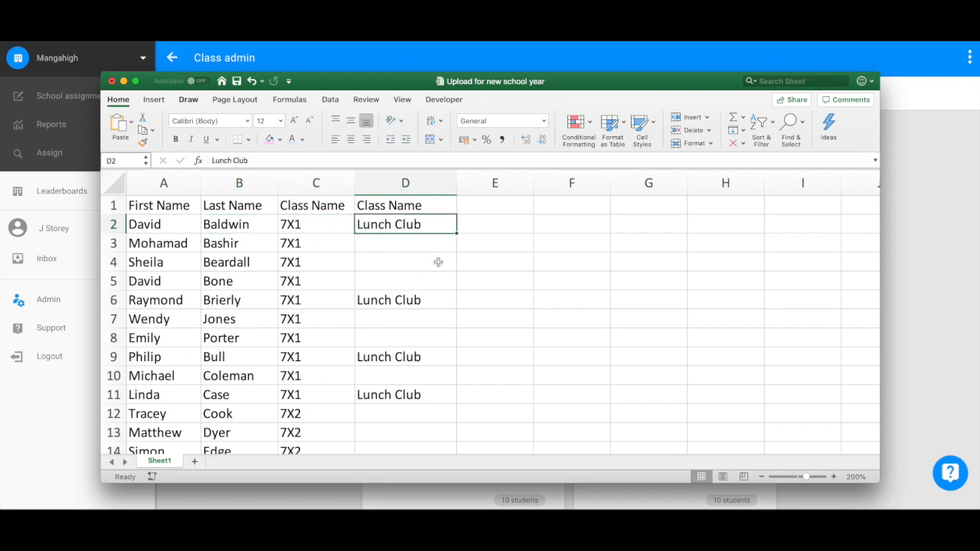
{"action": "left_click", "coordinate": [136, 242]}
{"action": "left_click", "coordinate": [312, 243]}
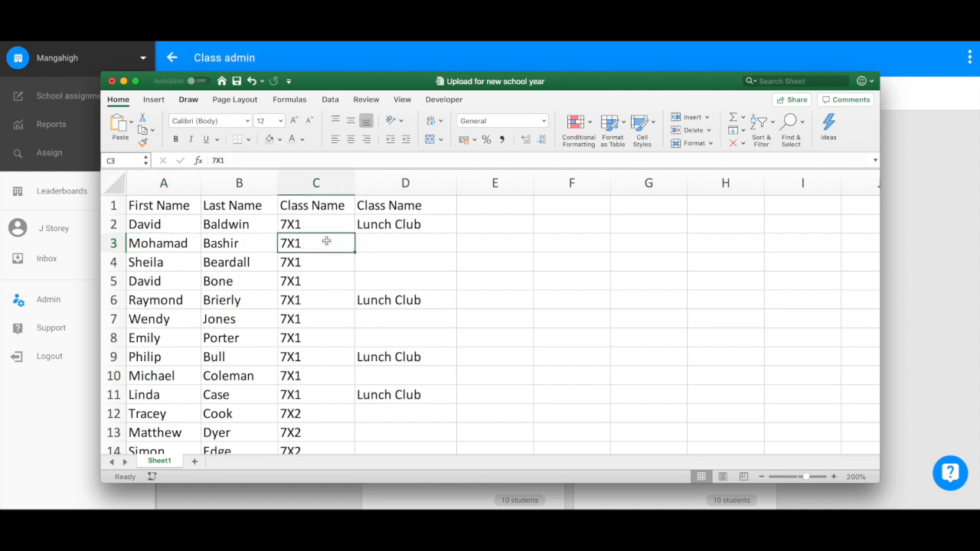
Step: Add 'User ID' and 'Password' headings in E1 and F1
{"action": "left_click", "coordinate": [494, 205]}
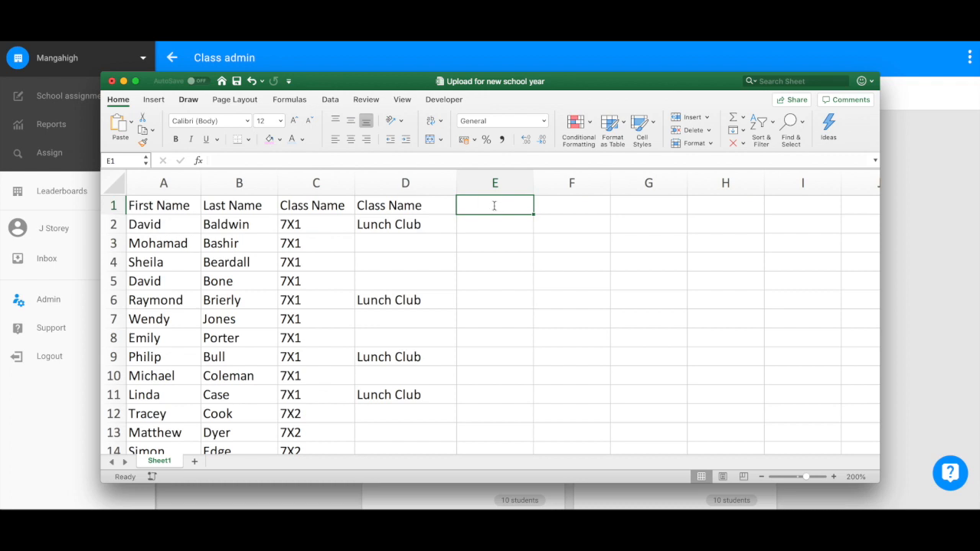
{"action": "type", "text": "User Id"}
{"action": "key", "text": "BackSpace"}
{"action": "type", "text": "D"}
{"action": "key", "text": "Tab"}
{"action": "type", "text": "Password"}
{"action": "key", "text": "Return"}
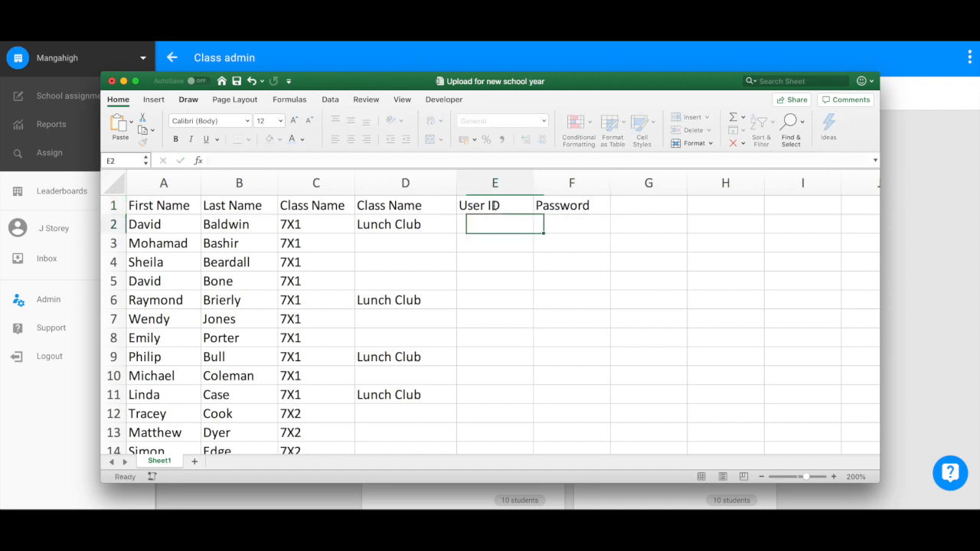
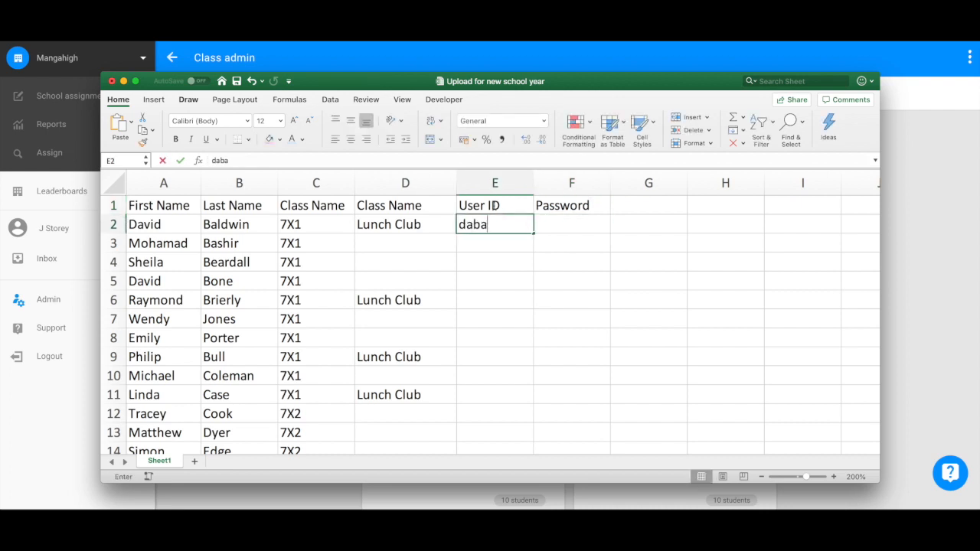
Step: Enter the first student's user ID in E2 and their password in F2
{"action": "key", "text": "BackSpace"}
{"action": "key", "text": "BackSpace"}
{"action": "key", "text": "BackSpace"}
{"action": "key", "text": "BackSpace"}
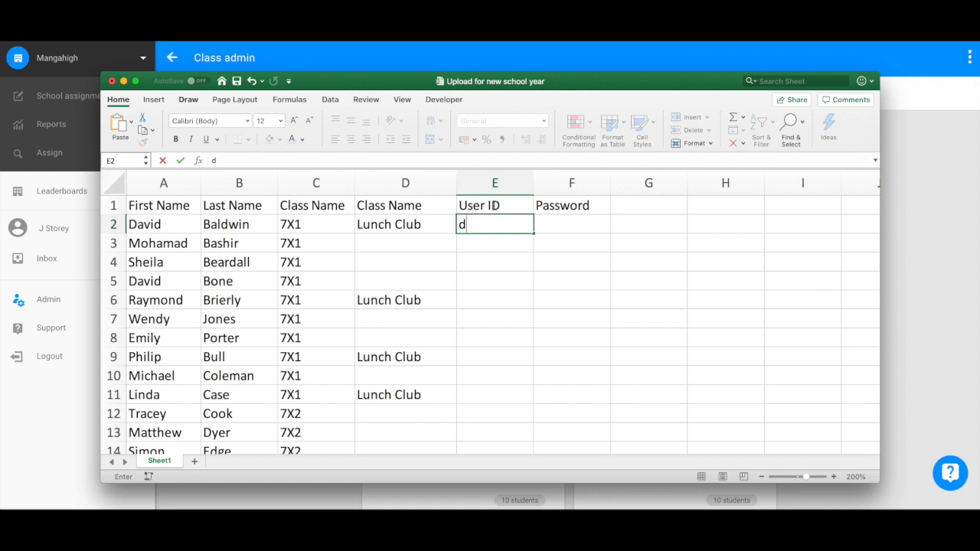
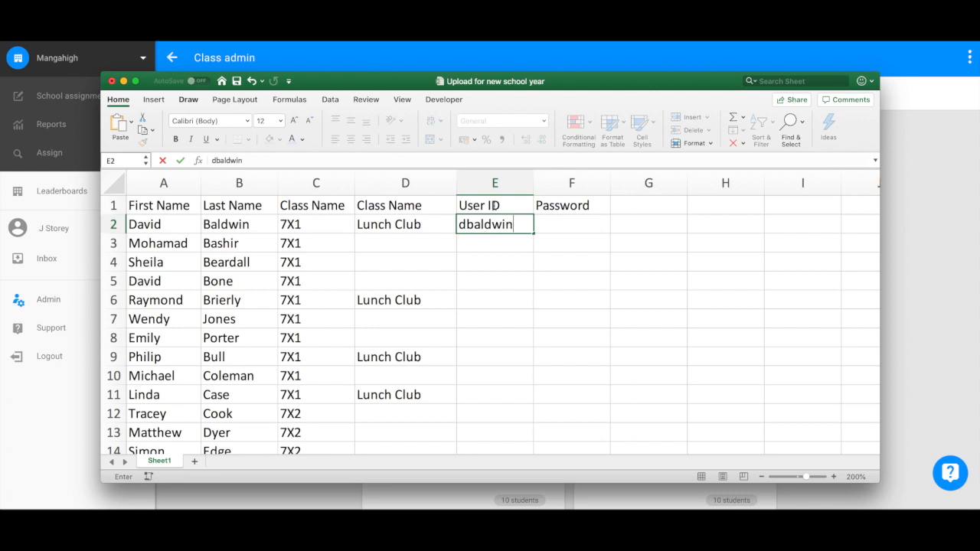
{"action": "key", "text": "Tab"}
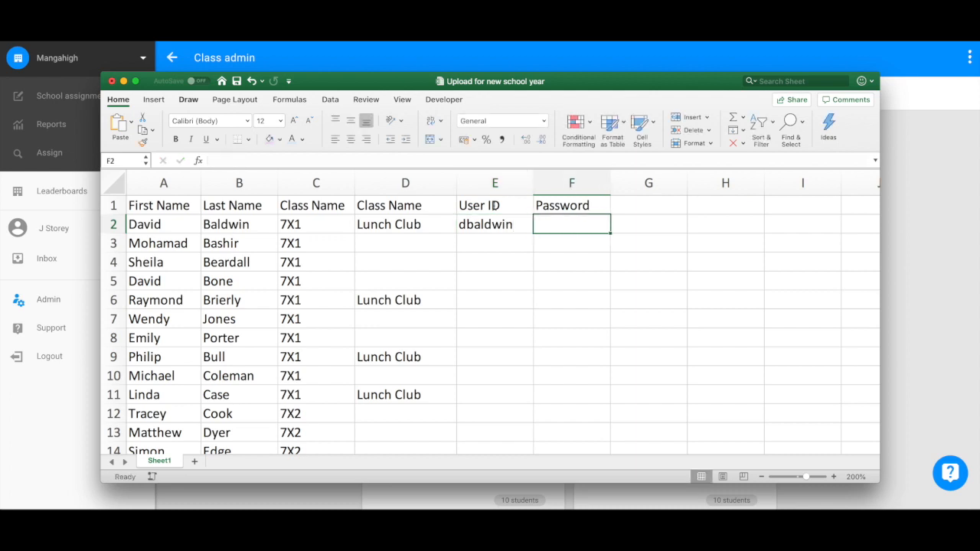
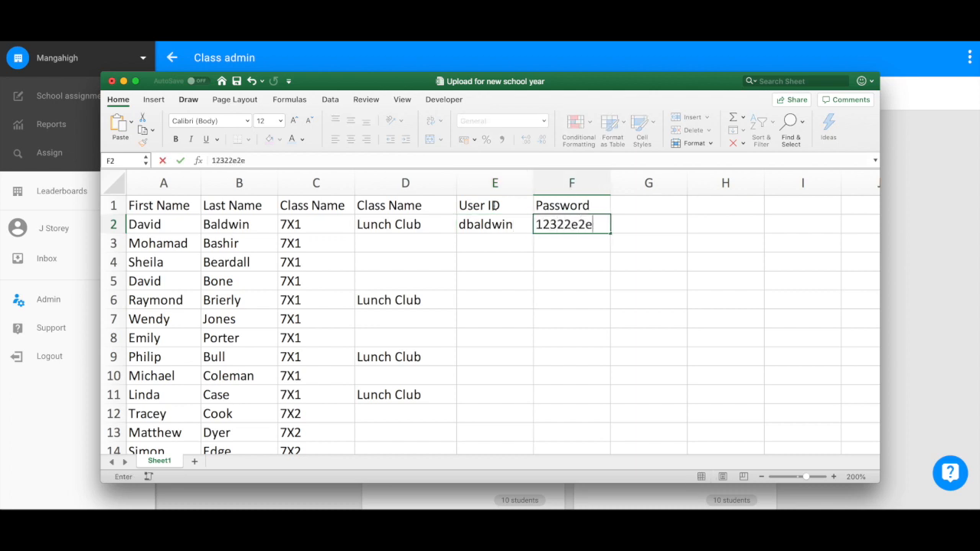
{"action": "left_click", "coordinate": [574, 277]}
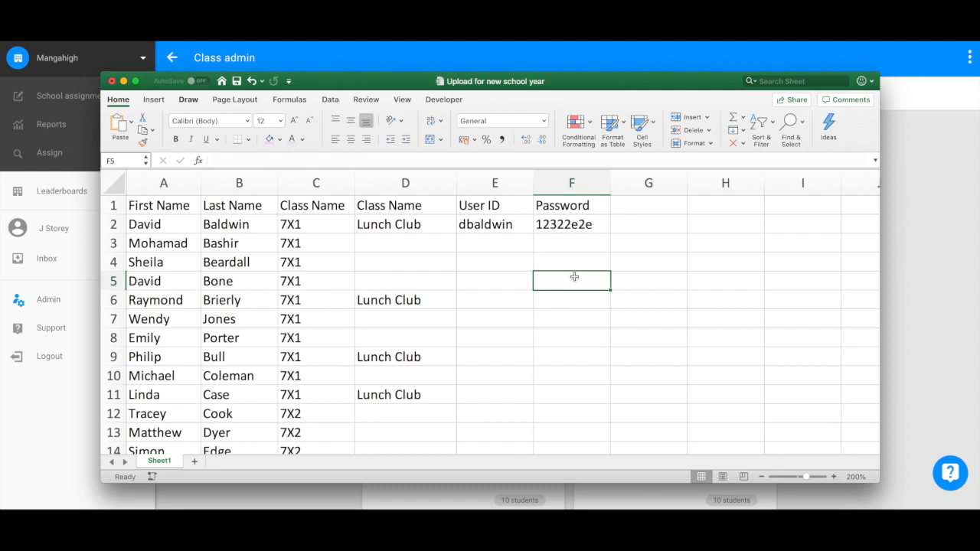
Step: Clear columns D to F and delete header row 1 so the sheet starts with student data
{"action": "left_click_drag", "start_coordinate": [402, 183], "coordinate": [549, 188]}
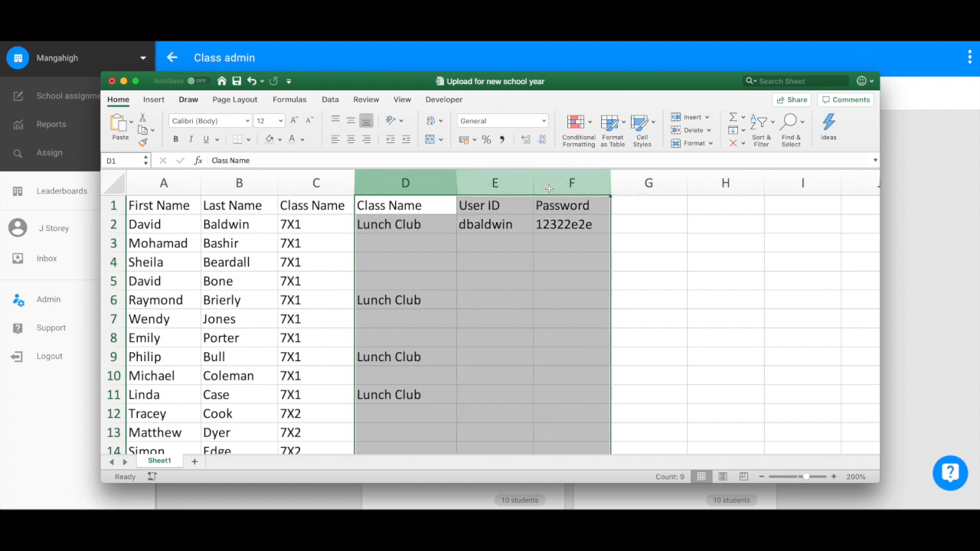
{"action": "key", "text": "Delete"}
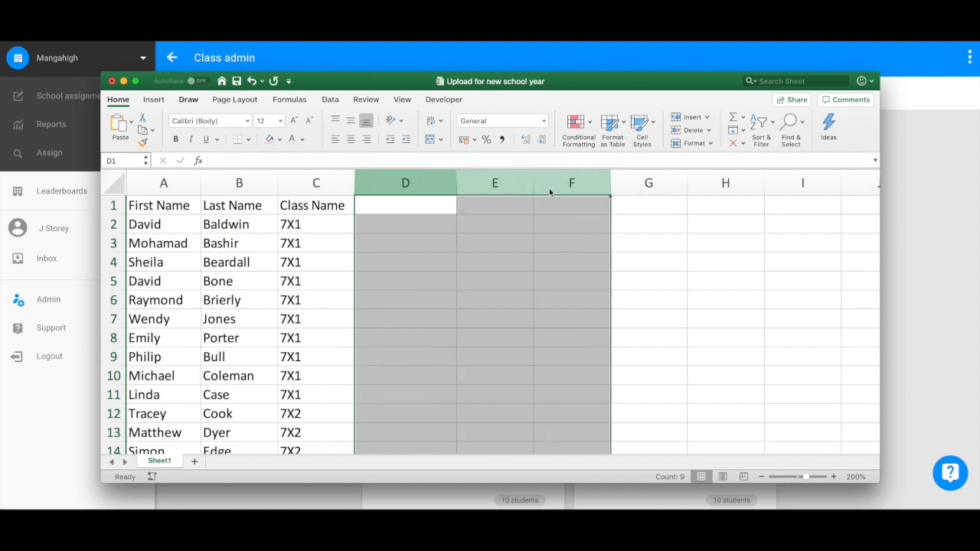
{"action": "left_click", "coordinate": [199, 207]}
{"action": "left_click_drag", "start_coordinate": [200, 206], "coordinate": [320, 205]}
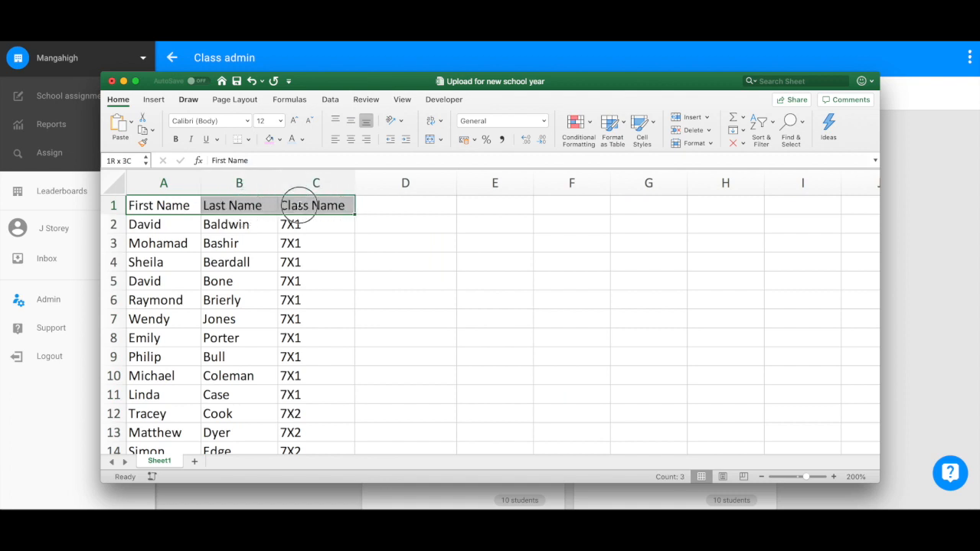
{"action": "left_click", "coordinate": [107, 205]}
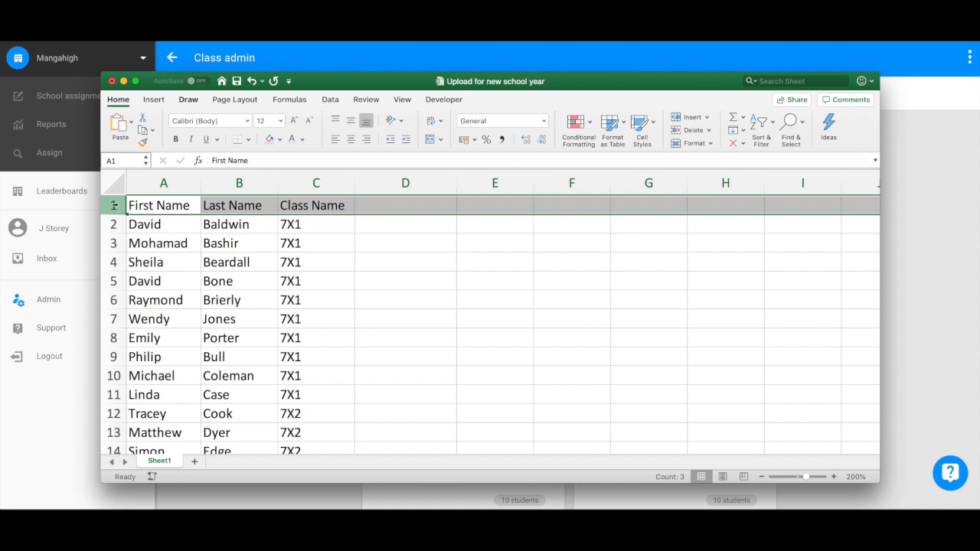
{"action": "right_click", "coordinate": [111, 205]}
{"action": "left_click", "coordinate": [132, 273]}
{"action": "left_click", "coordinate": [382, 277]}
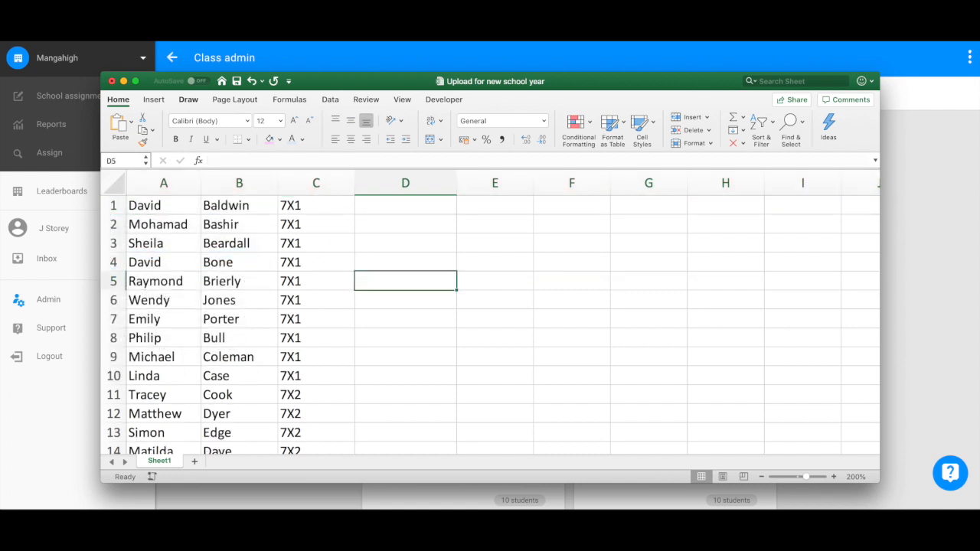
Step: Save the roster workbook and return to Mangahigh's Class admin page
{"action": "left_click", "coordinate": [65, 34]}
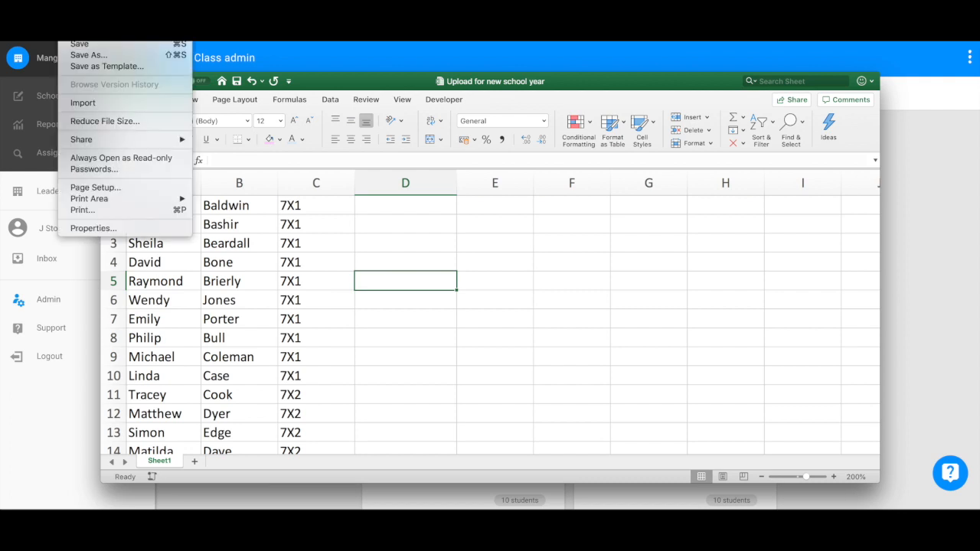
{"action": "left_click", "coordinate": [90, 46]}
{"action": "left_click", "coordinate": [52, 411]}
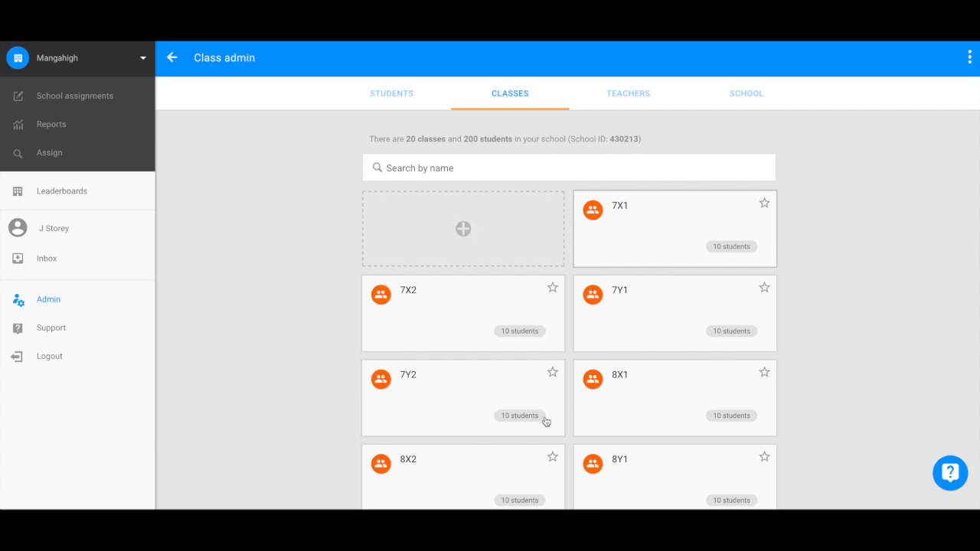
Step: Start a new class from the + tile and choose the Bulk Upload Tool instead
{"action": "left_click", "coordinate": [463, 232]}
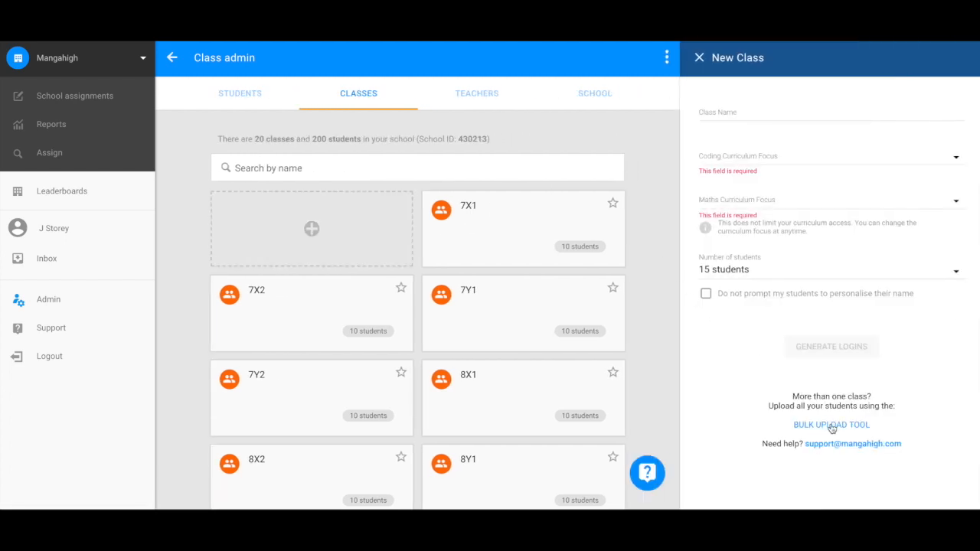
{"action": "left_click", "coordinate": [832, 427]}
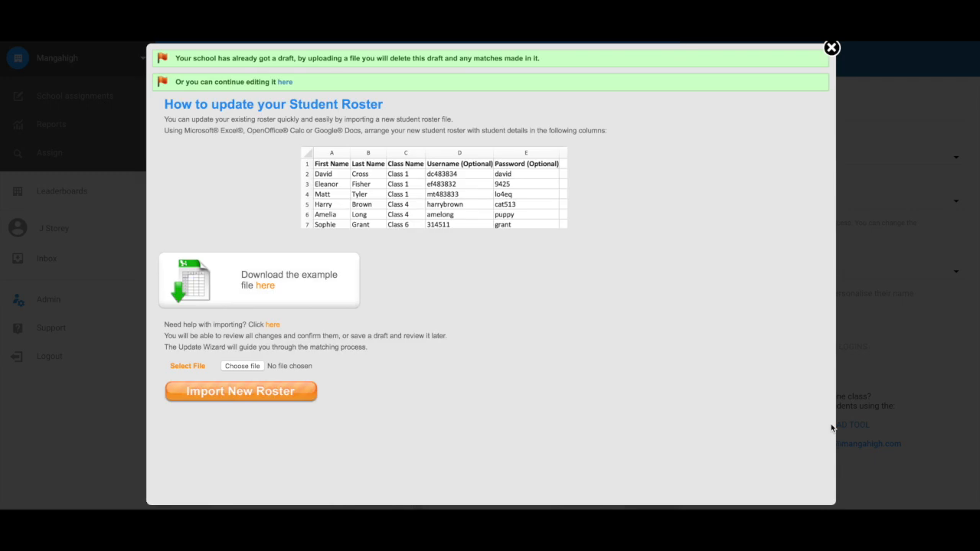
Step: Upload 'Upload for new school year.xlsx' and import it as a new roster
{"action": "left_click", "coordinate": [238, 368]}
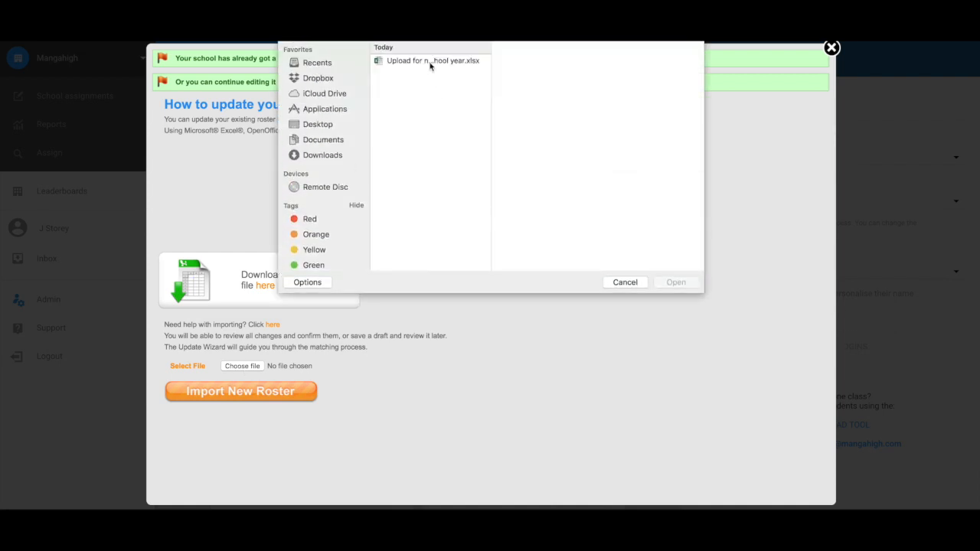
{"action": "left_click", "coordinate": [430, 63]}
{"action": "left_click", "coordinate": [676, 281]}
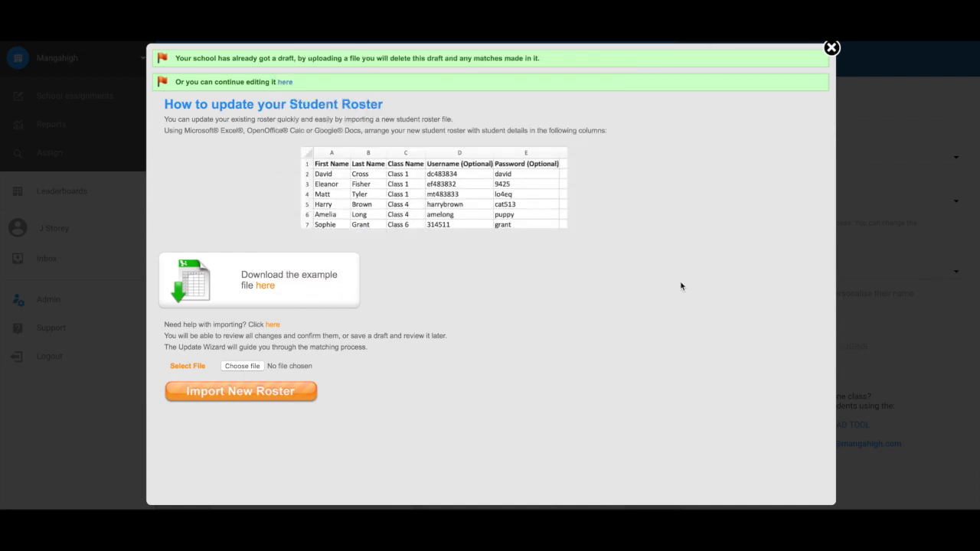
{"action": "left_click", "coordinate": [277, 394]}
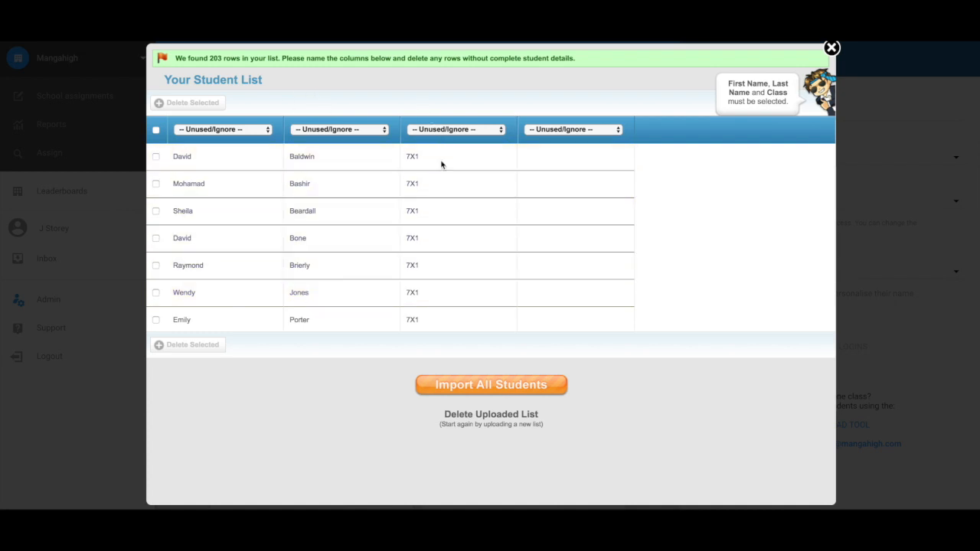
Step: Map columns to First Name, Last Name and Class, ignore the fourth, and import all students
{"action": "left_click", "coordinate": [214, 130]}
{"action": "left_click", "coordinate": [208, 71]}
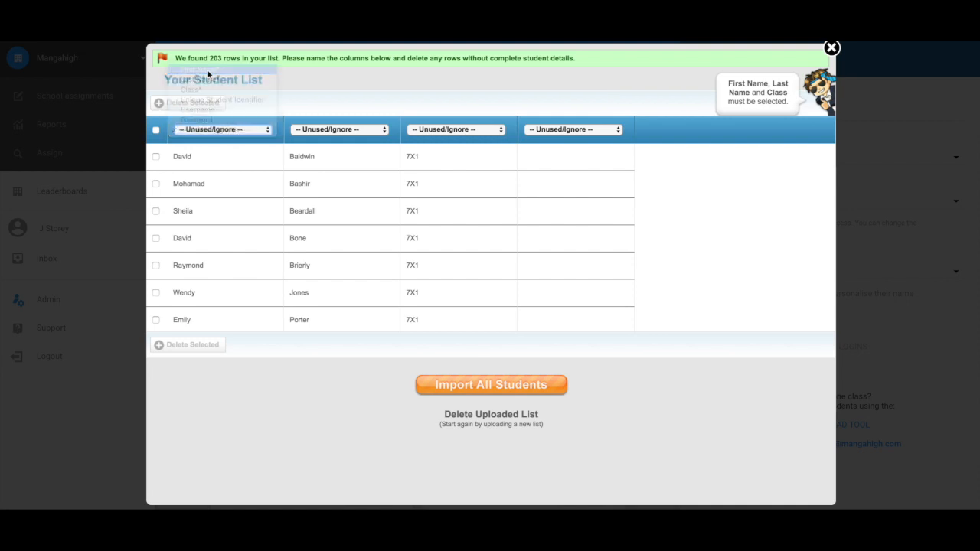
{"action": "left_click", "coordinate": [339, 129]}
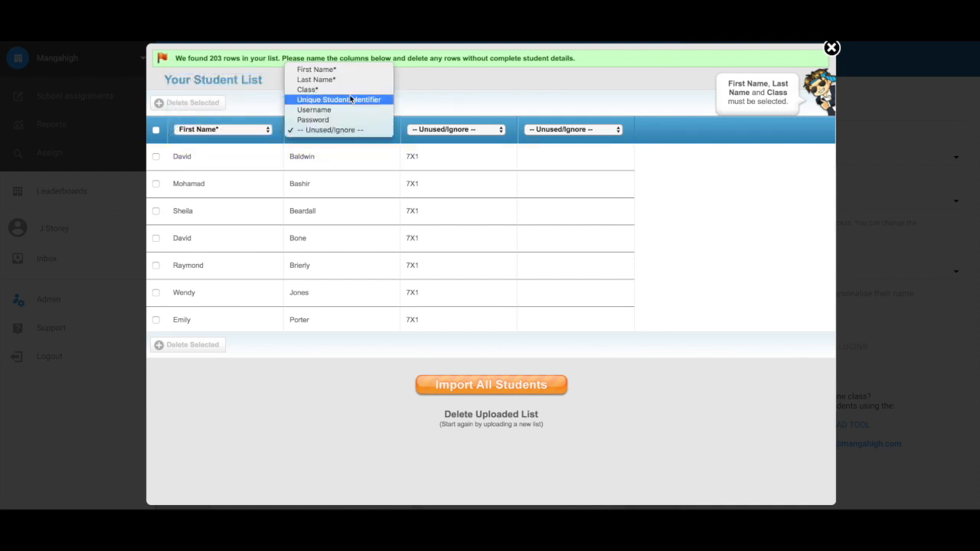
{"action": "left_click", "coordinate": [317, 79]}
{"action": "left_click", "coordinate": [444, 130]}
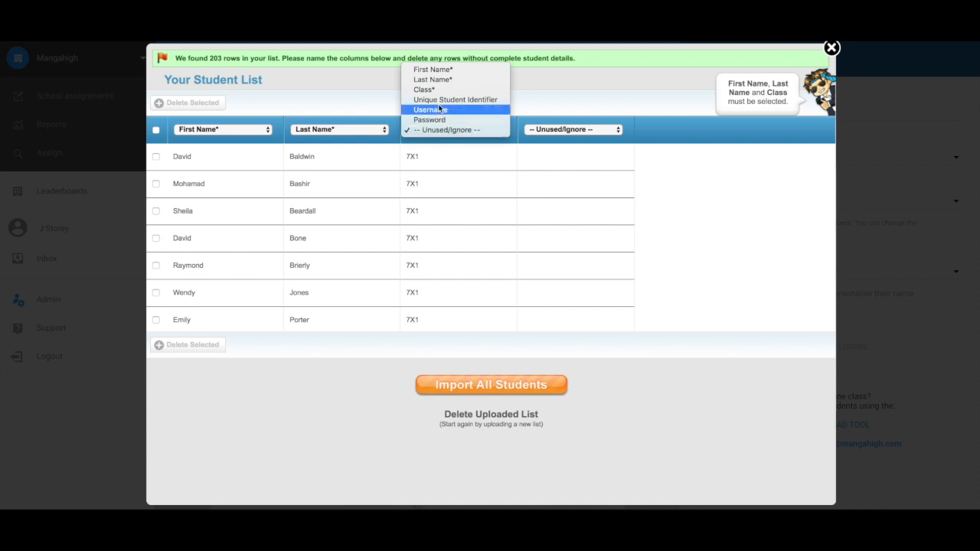
{"action": "left_click", "coordinate": [435, 89]}
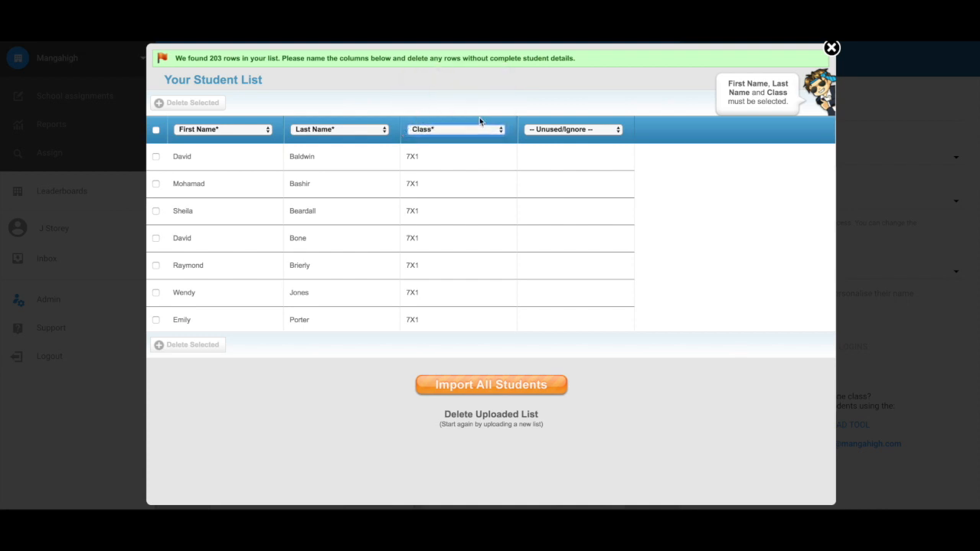
{"action": "left_click", "coordinate": [578, 130]}
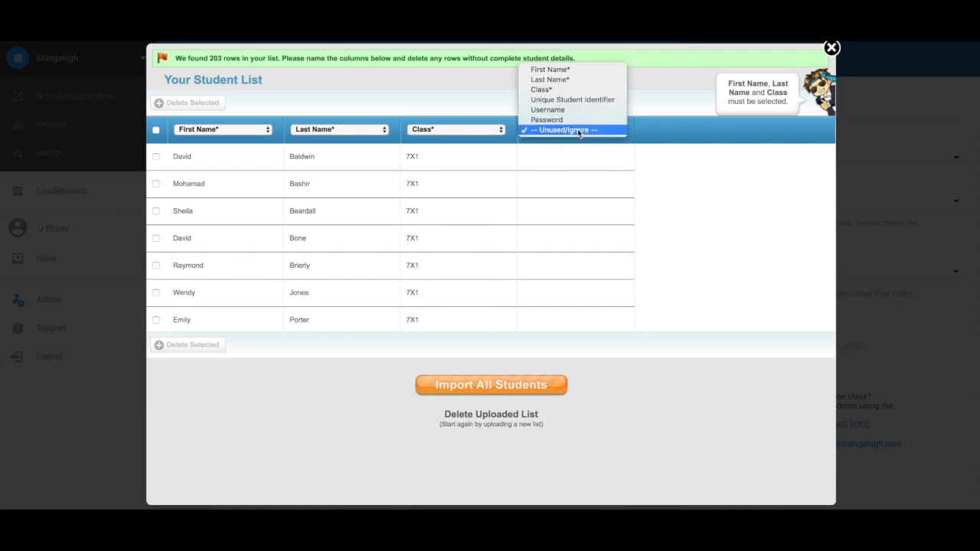
{"action": "left_click", "coordinate": [566, 89]}
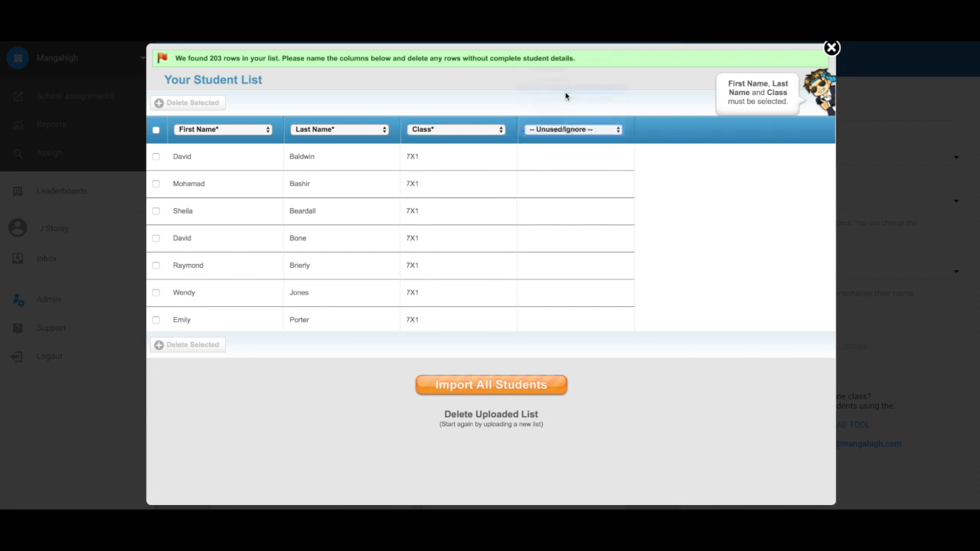
{"action": "left_click", "coordinate": [581, 131]}
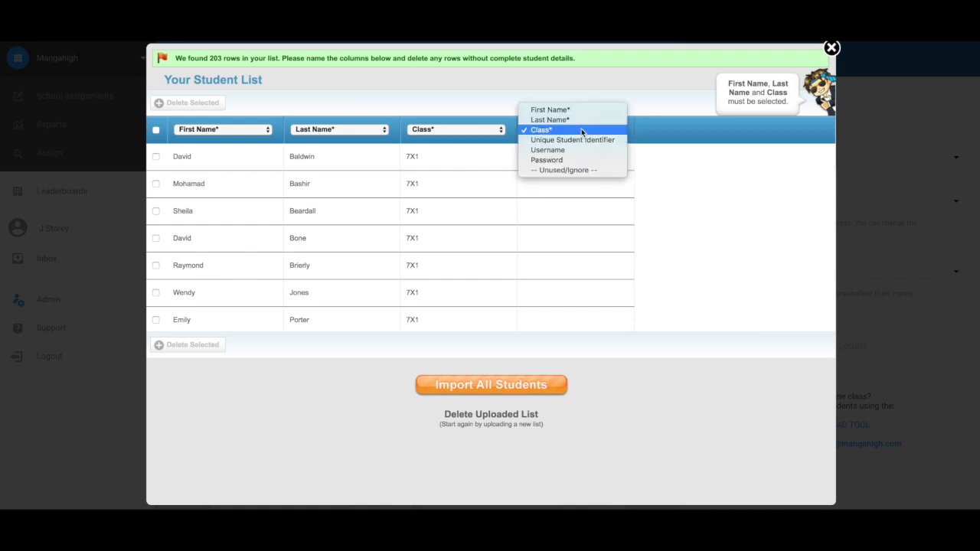
{"action": "left_click", "coordinate": [568, 170]}
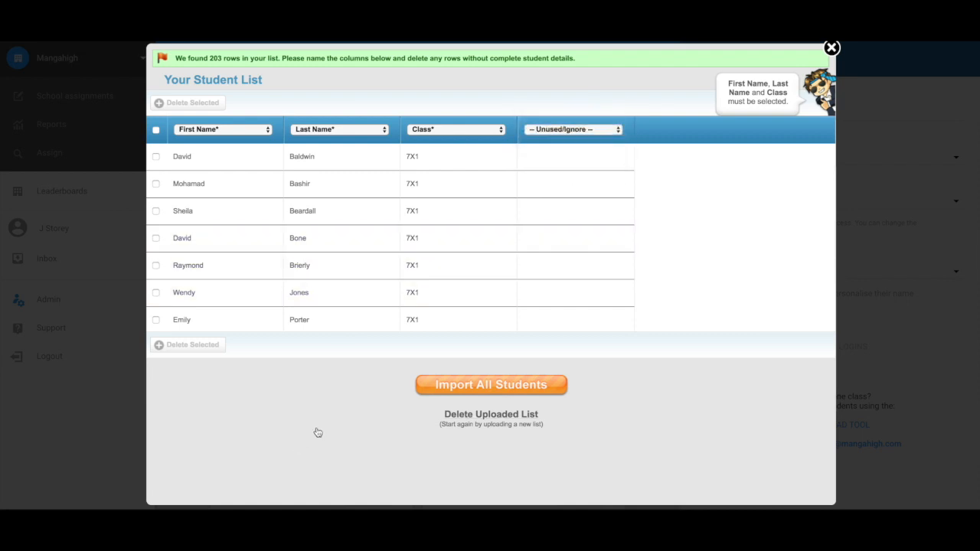
{"action": "left_click", "coordinate": [450, 385]}
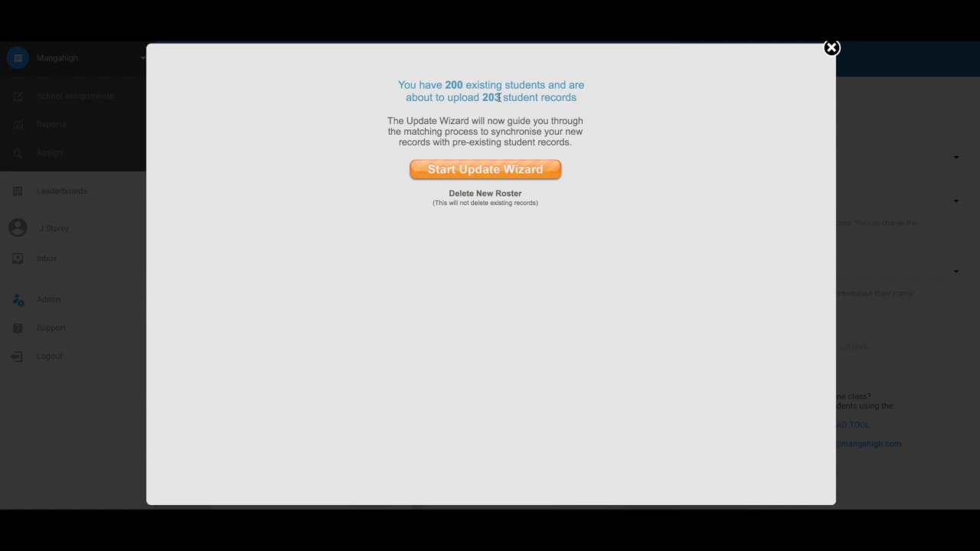
Step: Run the Update Wizard with 'Add/Update your whole school' selected to auto-match students
{"action": "left_click", "coordinate": [501, 170]}
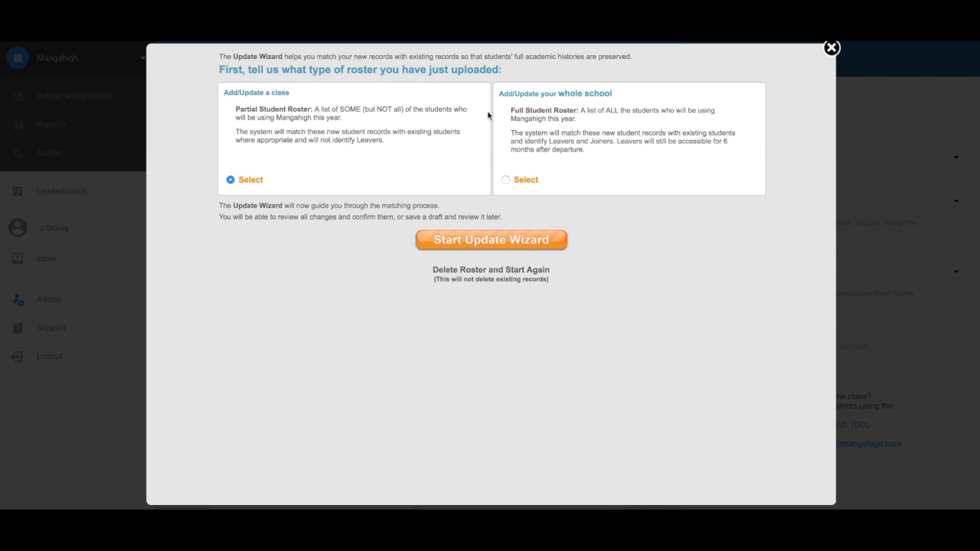
{"action": "left_click", "coordinate": [572, 113]}
{"action": "left_click", "coordinate": [520, 242]}
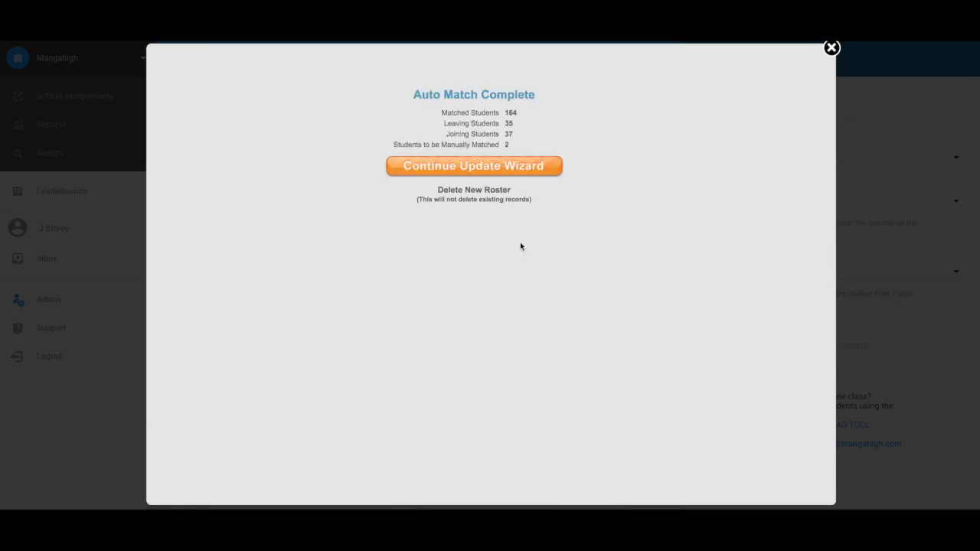
{"action": "left_click", "coordinate": [498, 169]}
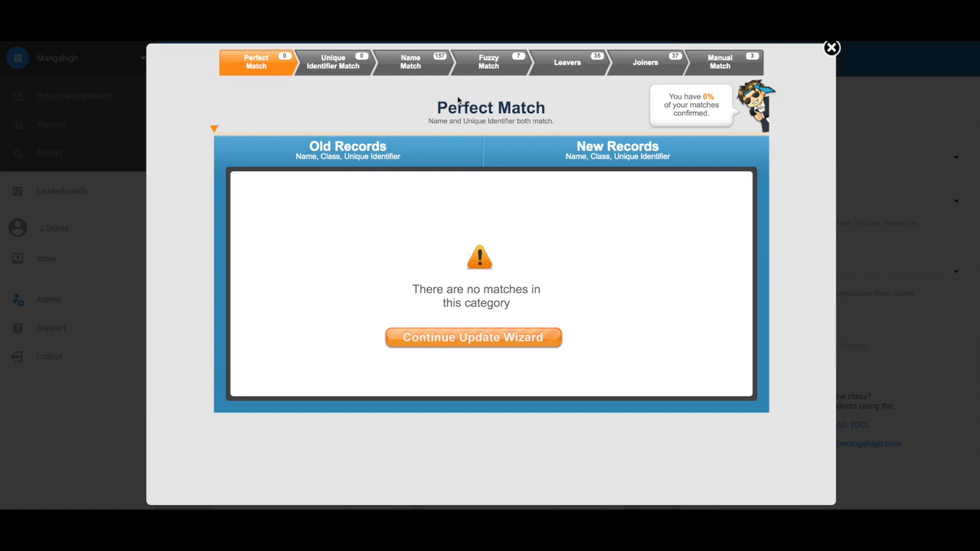
Step: In Manual Match, pair the student's old 8X1 record with their new 9X1 record
{"action": "left_click", "coordinate": [720, 67]}
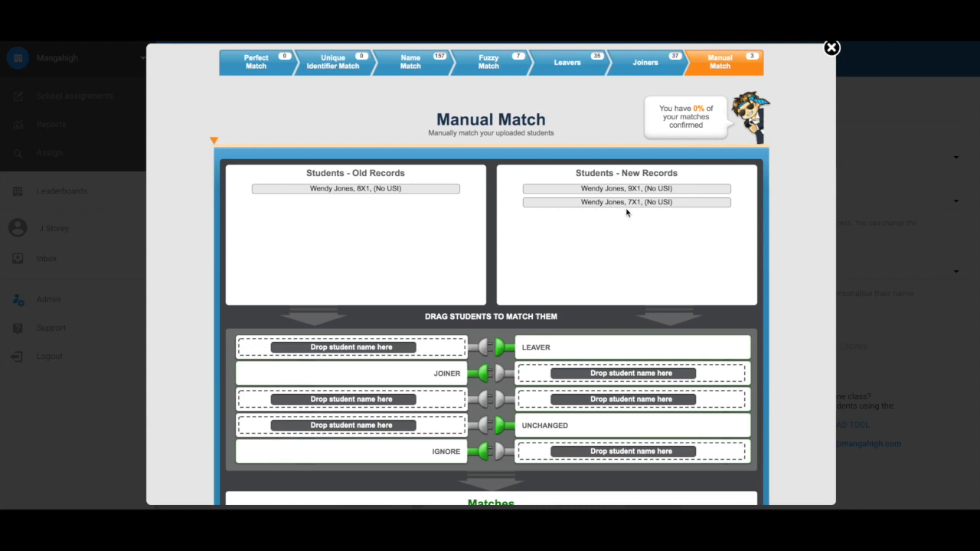
{"action": "scroll", "coordinate": [528, 250], "scroll_direction": "down", "scroll_amount": 2}
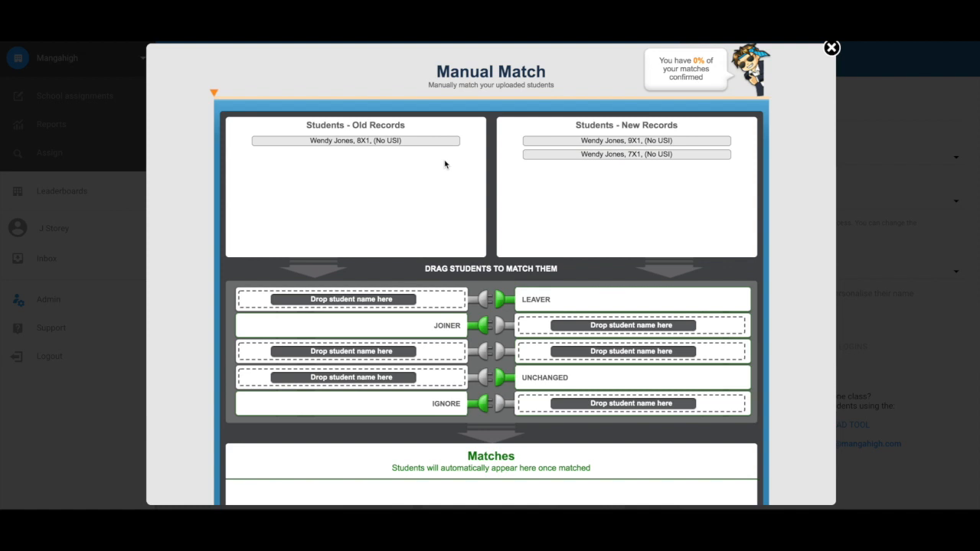
{"action": "left_click_drag", "start_coordinate": [389, 141], "coordinate": [391, 353]}
{"action": "left_click_drag", "start_coordinate": [548, 144], "coordinate": [554, 351]}
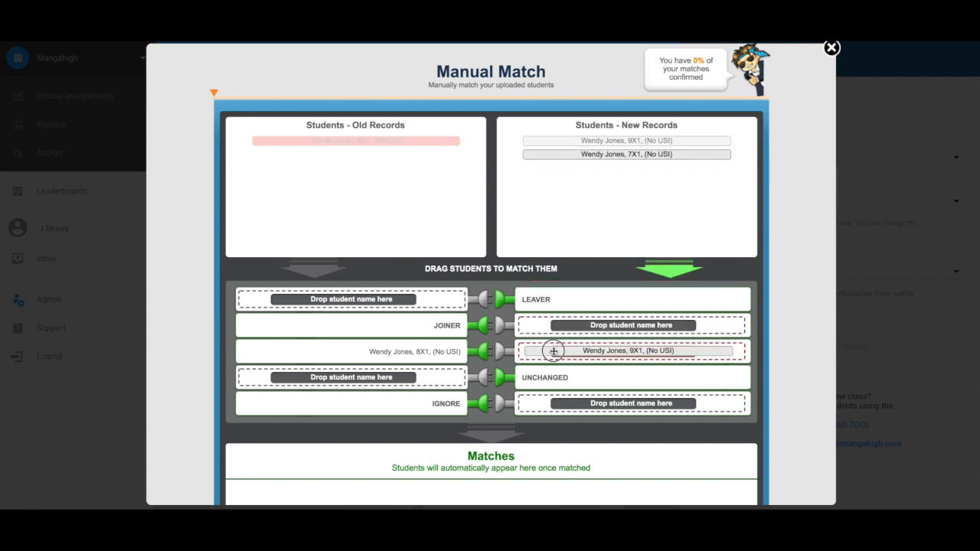
{"action": "left_click_drag", "start_coordinate": [553, 351], "coordinate": [553, 351]}
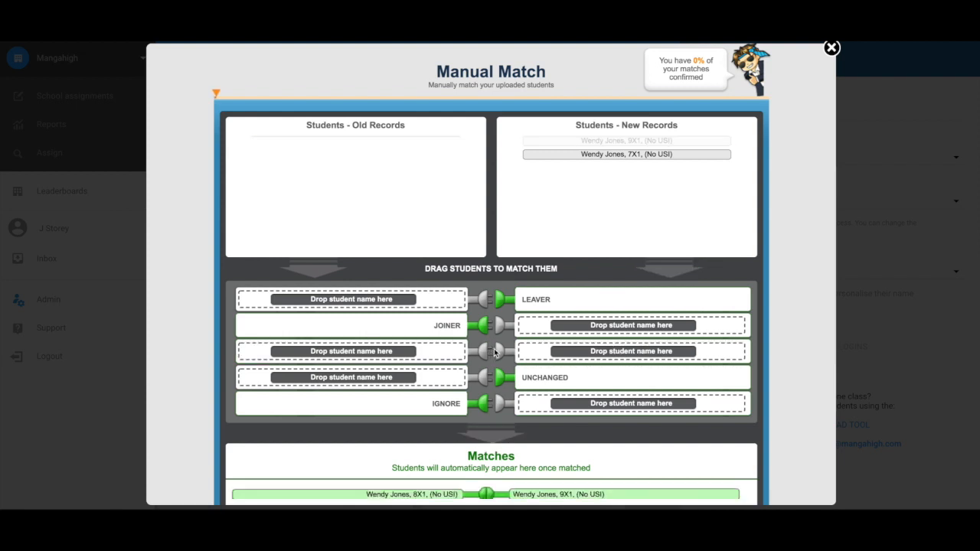
Step: Drag the last unmatched 7X1 new record into the Joiner slot
{"action": "scroll", "coordinate": [517, 351], "scroll_direction": "down", "scroll_amount": 2}
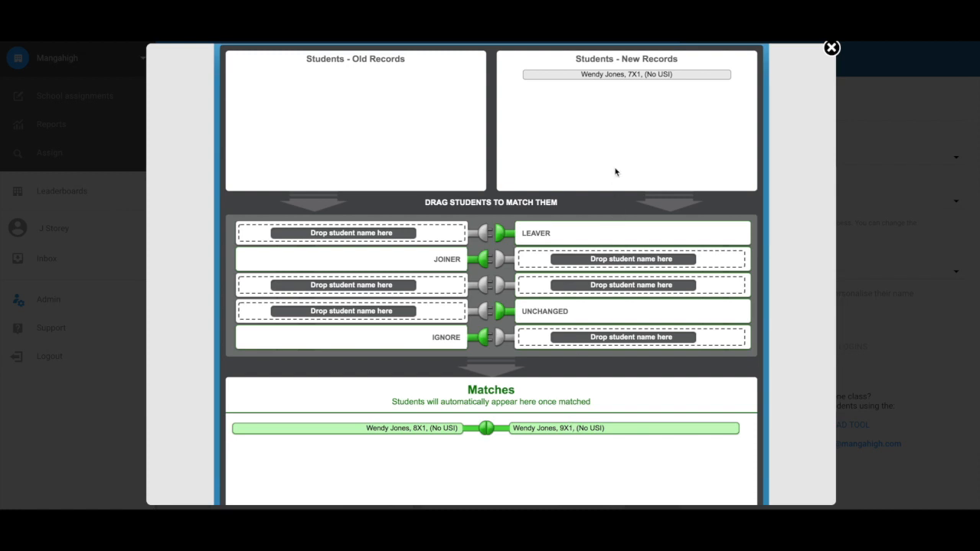
{"action": "scroll", "coordinate": [614, 168], "scroll_direction": "up", "scroll_amount": 1}
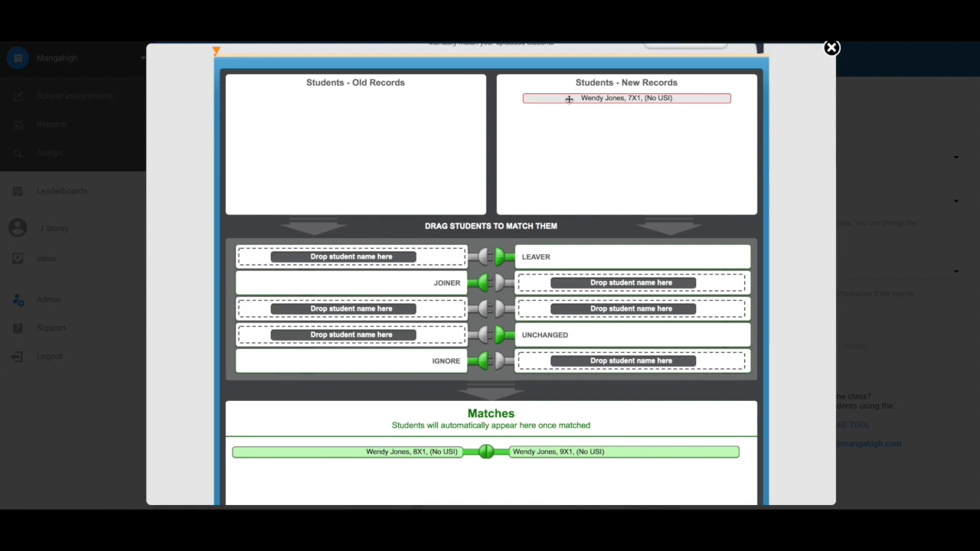
{"action": "left_click_drag", "start_coordinate": [569, 98], "coordinate": [568, 98]}
{"action": "left_click_drag", "start_coordinate": [569, 100], "coordinate": [573, 282]}
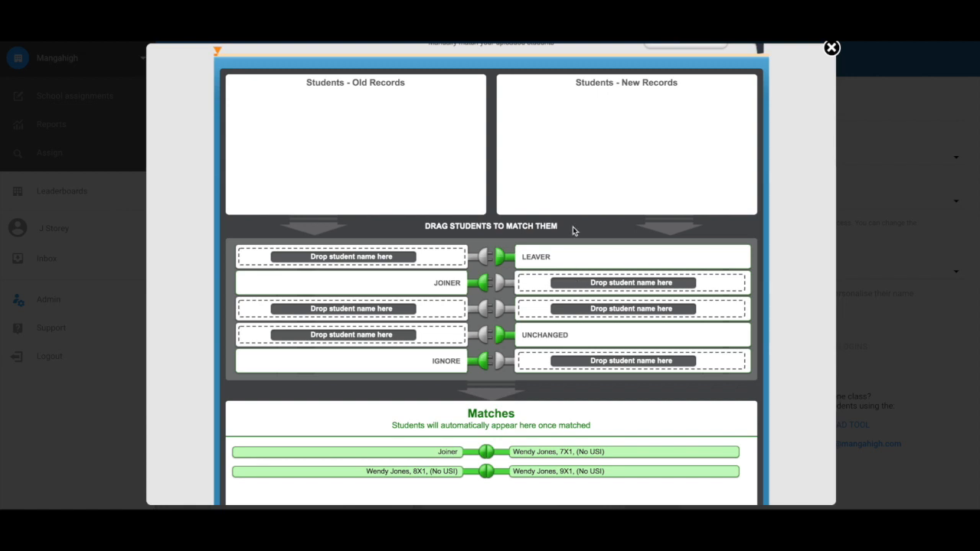
{"action": "scroll", "coordinate": [572, 226], "scroll_direction": "up", "scroll_amount": 3}
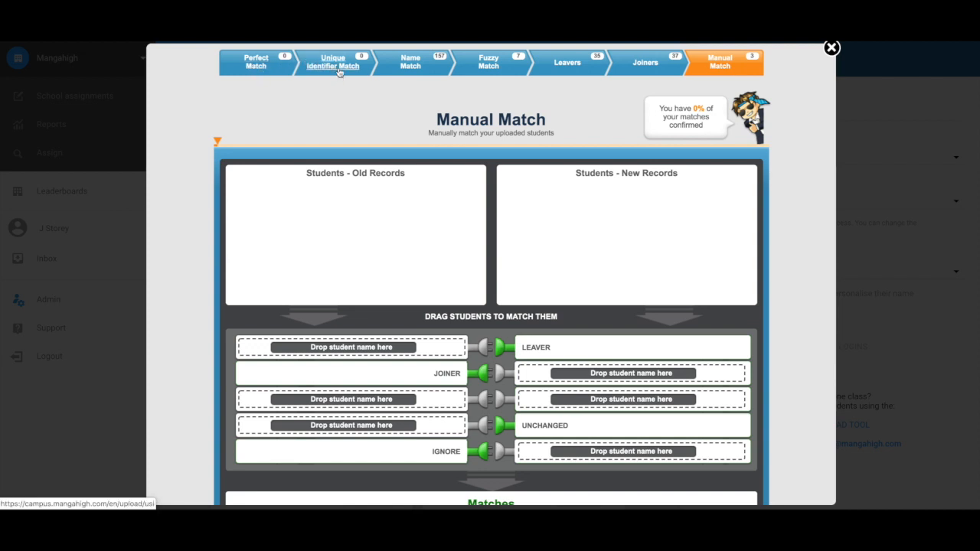
Step: Review the 157 Name Match pairs, then bring up the Fuzzy Match pairs
{"action": "left_click", "coordinate": [415, 70]}
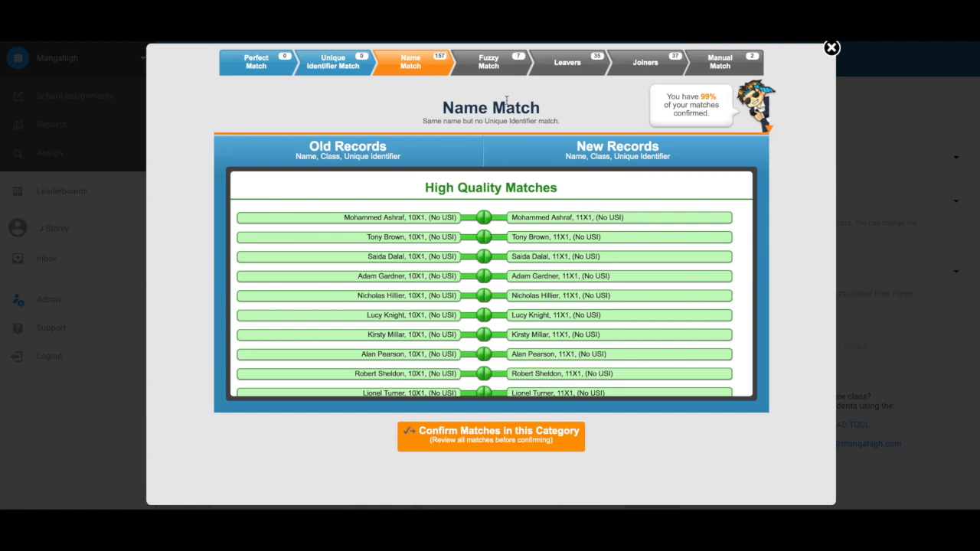
{"action": "left_click", "coordinate": [489, 64]}
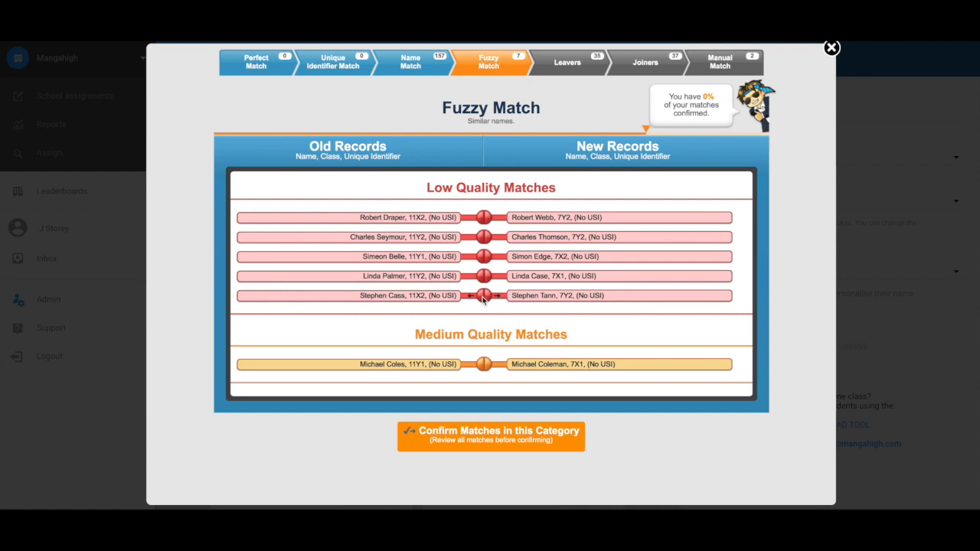
Step: Unlink the five low-quality fuzzy match pairs
{"action": "left_click", "coordinate": [483, 300]}
{"action": "left_click", "coordinate": [485, 277]}
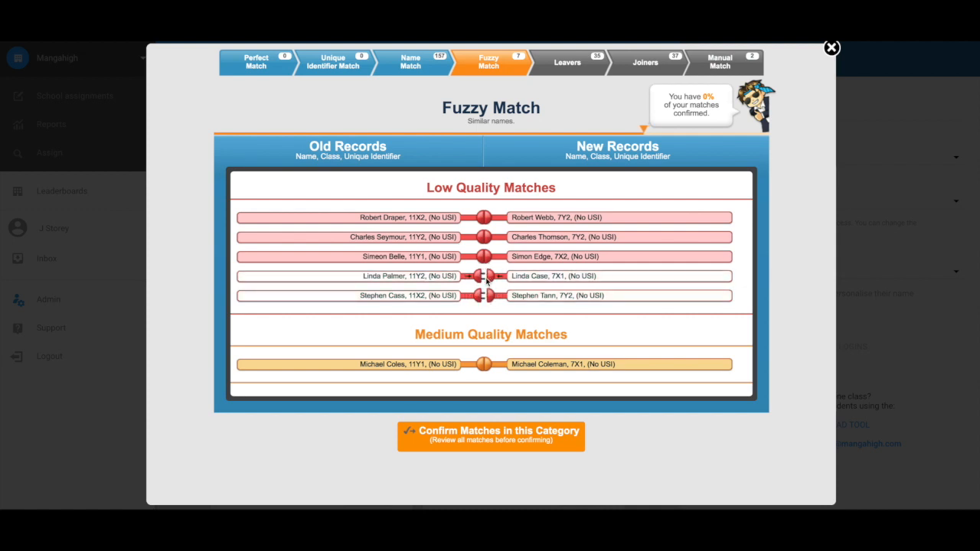
{"action": "left_click", "coordinate": [484, 257]}
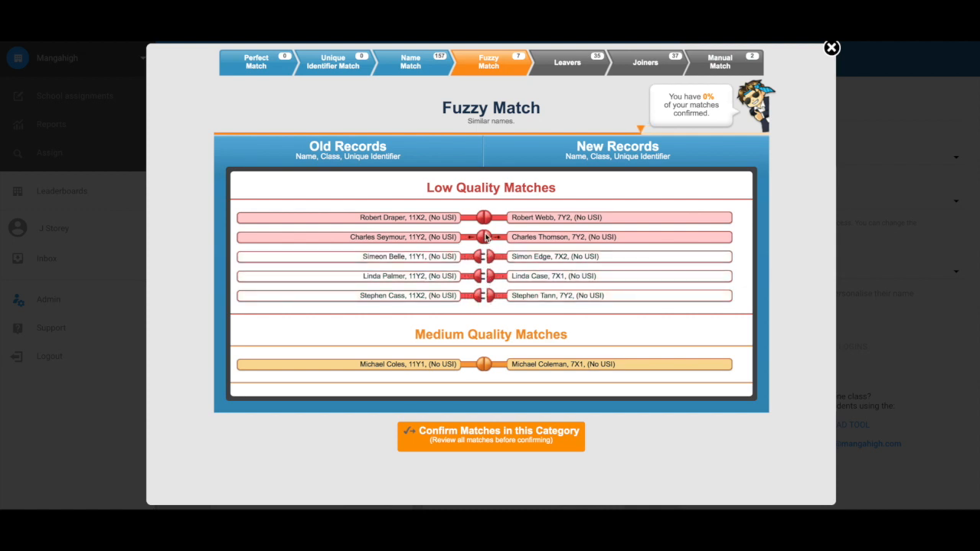
{"action": "left_click", "coordinate": [485, 236]}
{"action": "left_click", "coordinate": [483, 217]}
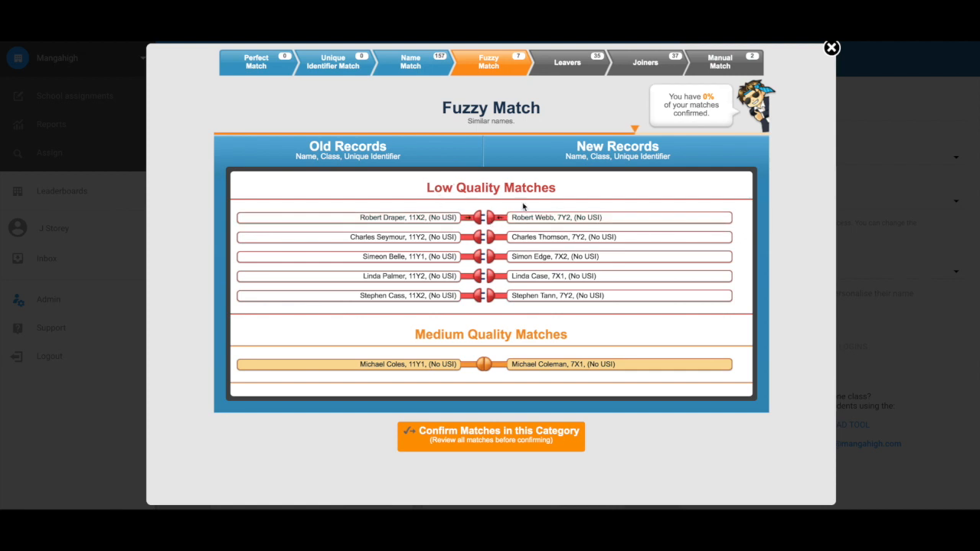
Step: Unlink the medium-quality pair and confirm the Fuzzy Match category, keeping the high-quality pair
{"action": "scroll", "coordinate": [475, 210], "scroll_direction": "down", "scroll_amount": 3}
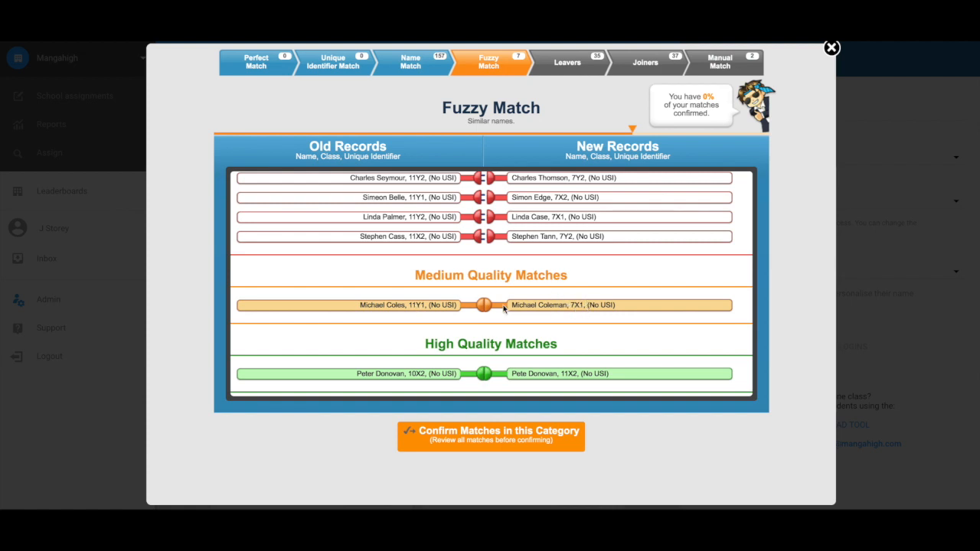
{"action": "left_click", "coordinate": [485, 306]}
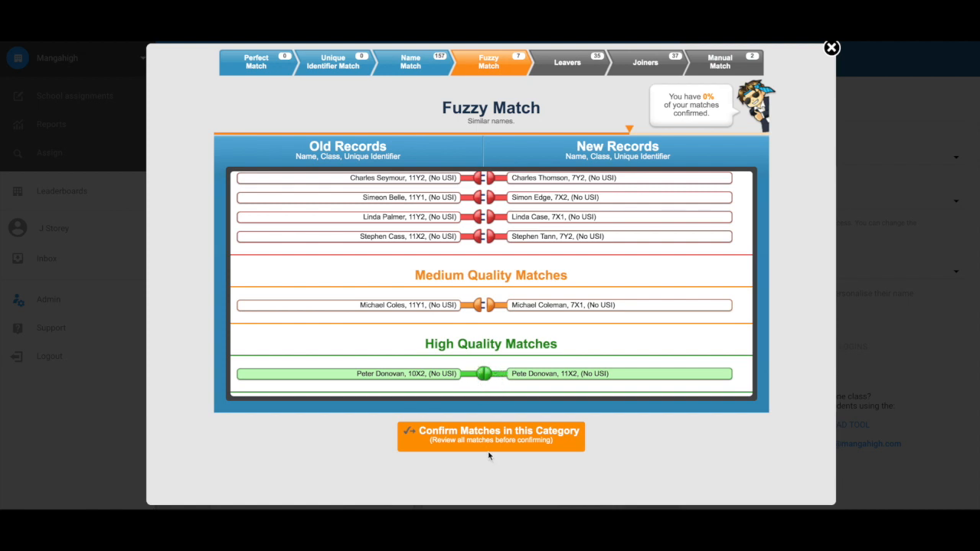
{"action": "left_click", "coordinate": [525, 436]}
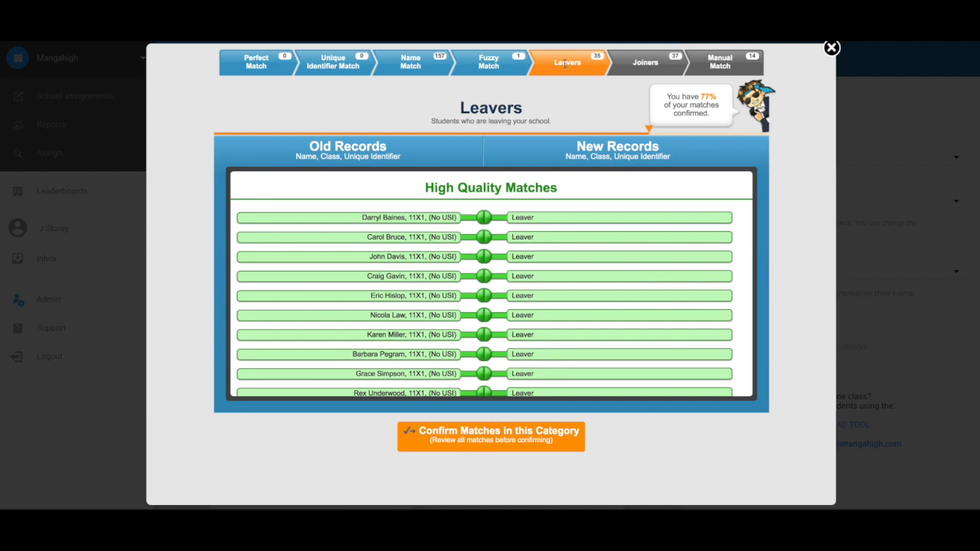
Step: Scroll through the 35 leavers to check them
{"action": "scroll", "coordinate": [423, 228], "scroll_direction": "down", "scroll_amount": 1}
{"action": "scroll", "coordinate": [423, 227], "scroll_direction": "down", "scroll_amount": 2}
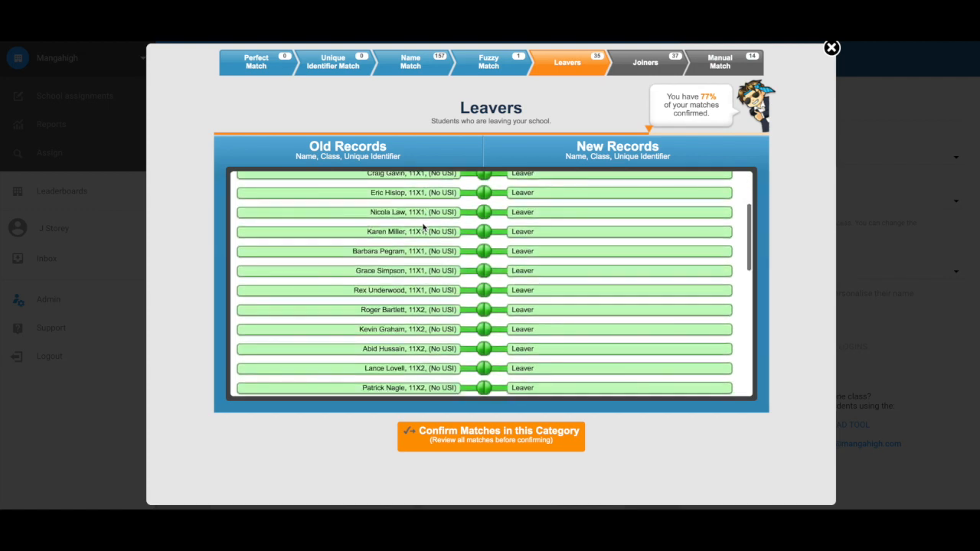
{"action": "scroll", "coordinate": [422, 228], "scroll_direction": "down", "scroll_amount": 3}
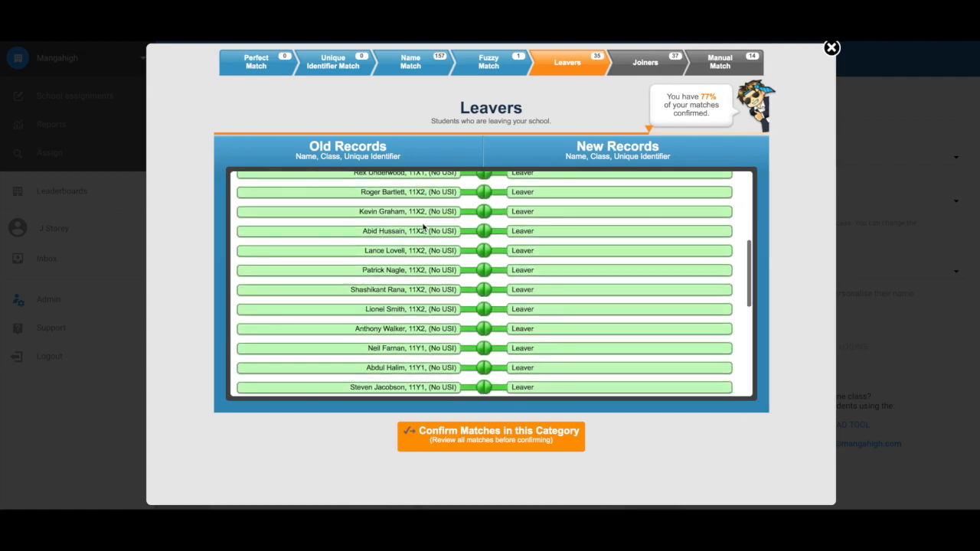
{"action": "scroll", "coordinate": [422, 228], "scroll_direction": "down", "scroll_amount": 3}
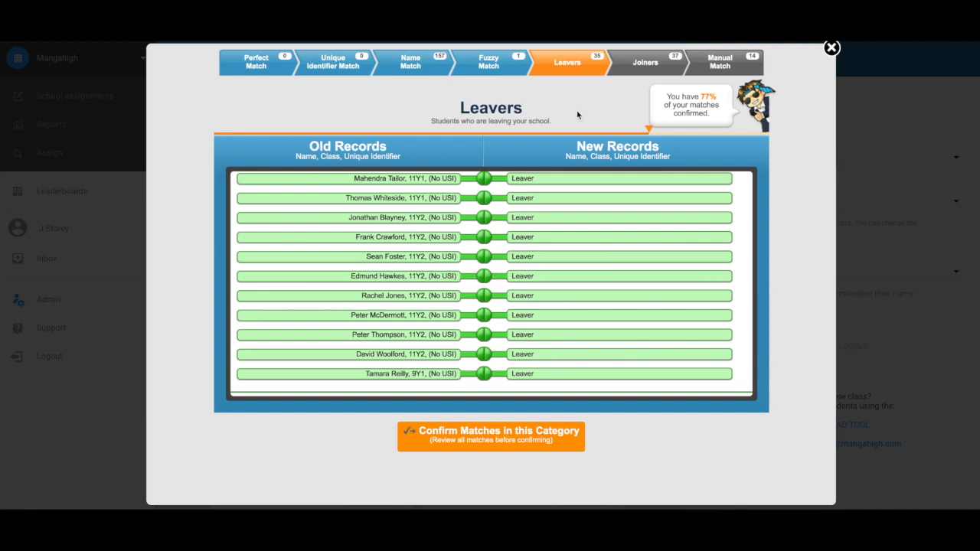
Step: Review the 37 joiners, then move on to the Manual Match step
{"action": "left_click", "coordinate": [647, 65]}
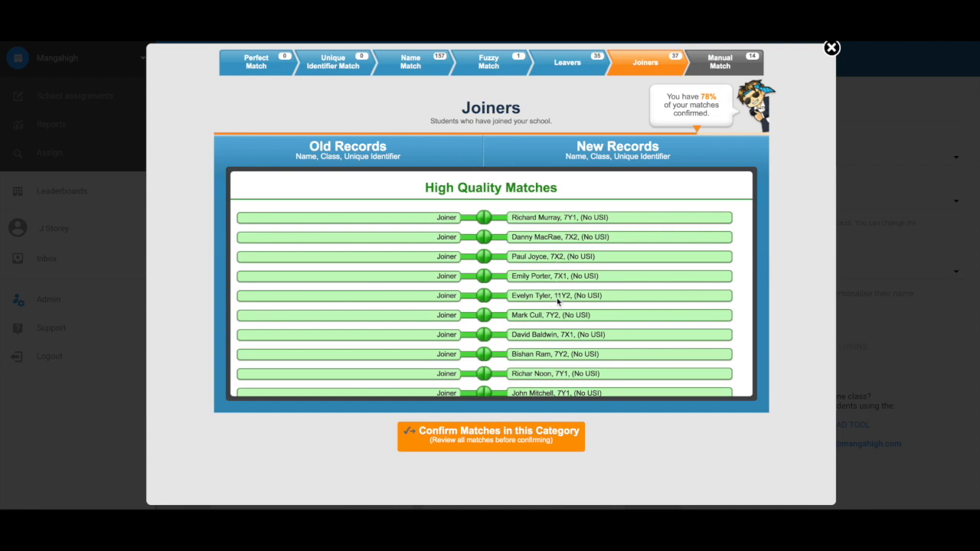
{"action": "scroll", "coordinate": [563, 300], "scroll_direction": "down", "scroll_amount": 8}
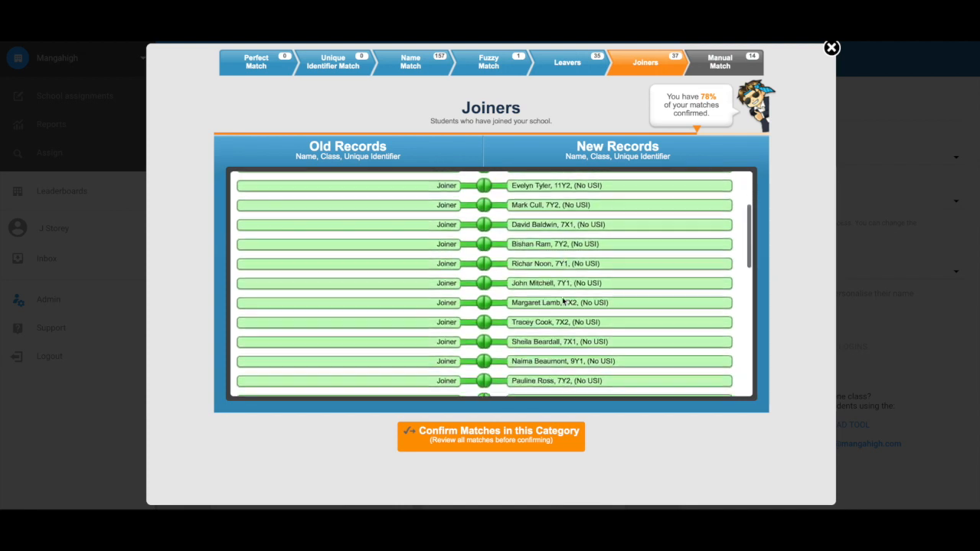
{"action": "scroll", "coordinate": [562, 301], "scroll_direction": "down", "scroll_amount": 5}
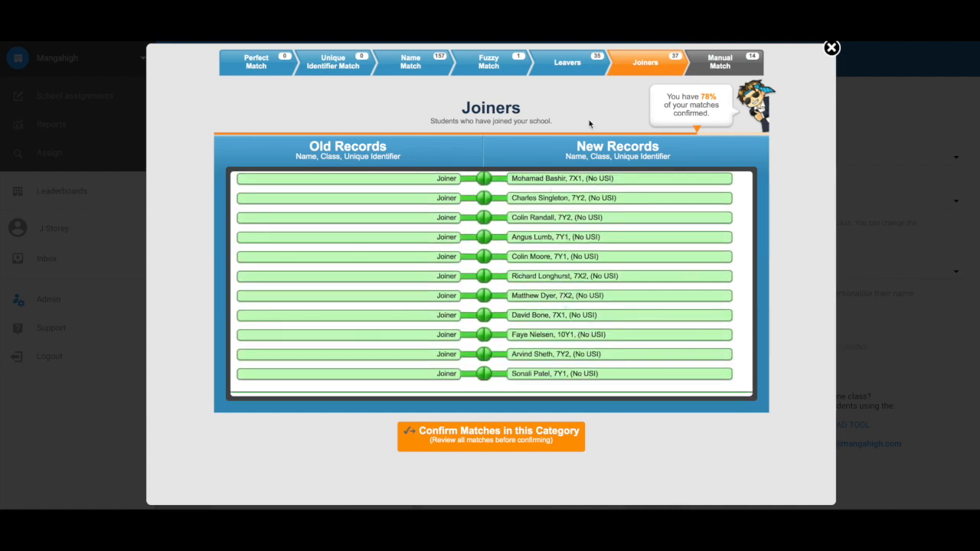
{"action": "left_click", "coordinate": [719, 67]}
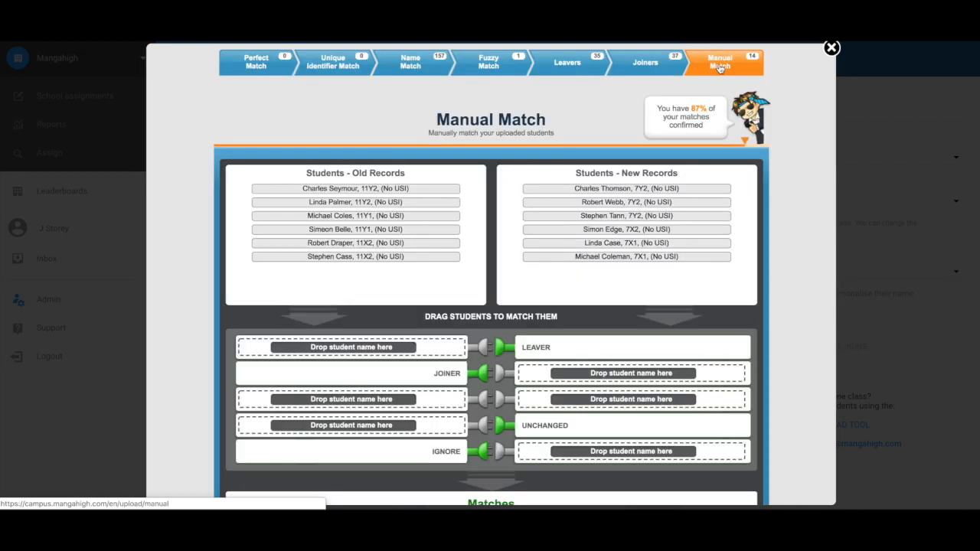
Step: Mark the six remaining old 11X/11Y student records as leavers
{"action": "scroll", "coordinate": [232, 258], "scroll_direction": "down", "scroll_amount": 1}
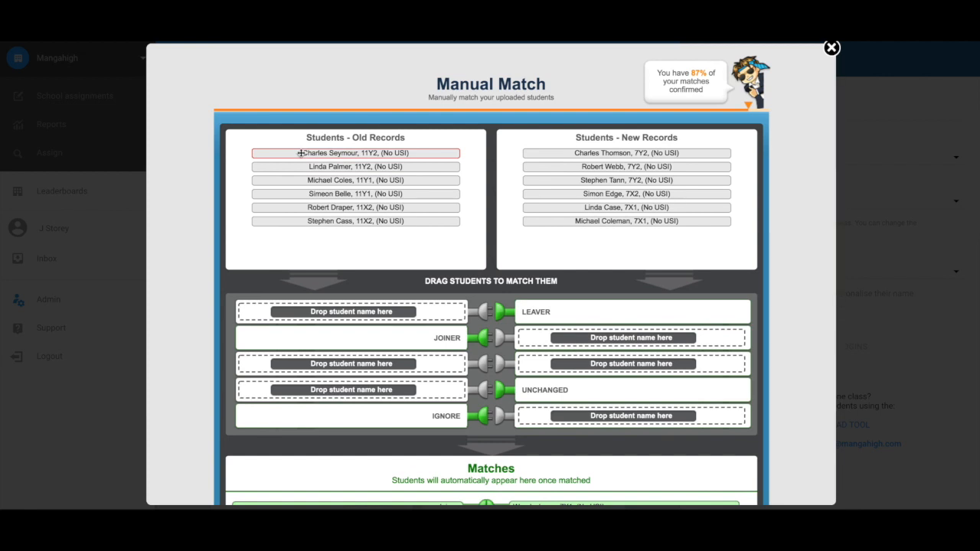
{"action": "left_click_drag", "start_coordinate": [305, 154], "coordinate": [305, 313]}
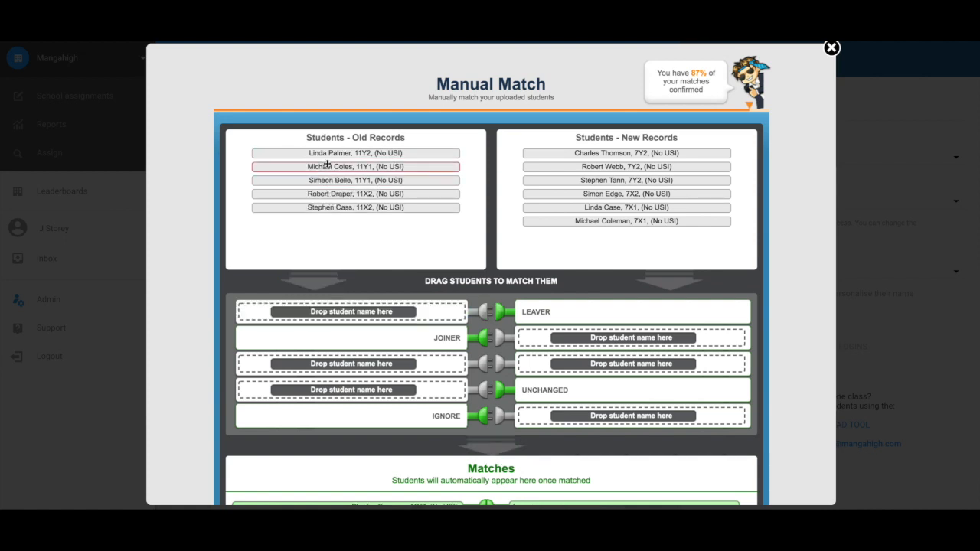
{"action": "left_click_drag", "start_coordinate": [328, 156], "coordinate": [324, 317]}
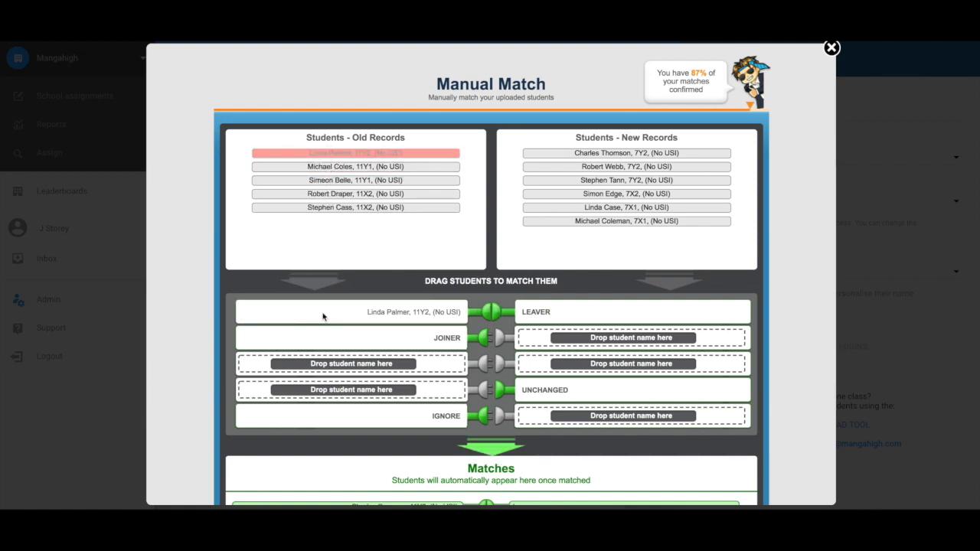
{"action": "left_click_drag", "start_coordinate": [335, 158], "coordinate": [336, 318]}
{"action": "left_click_drag", "start_coordinate": [335, 314], "coordinate": [336, 315]}
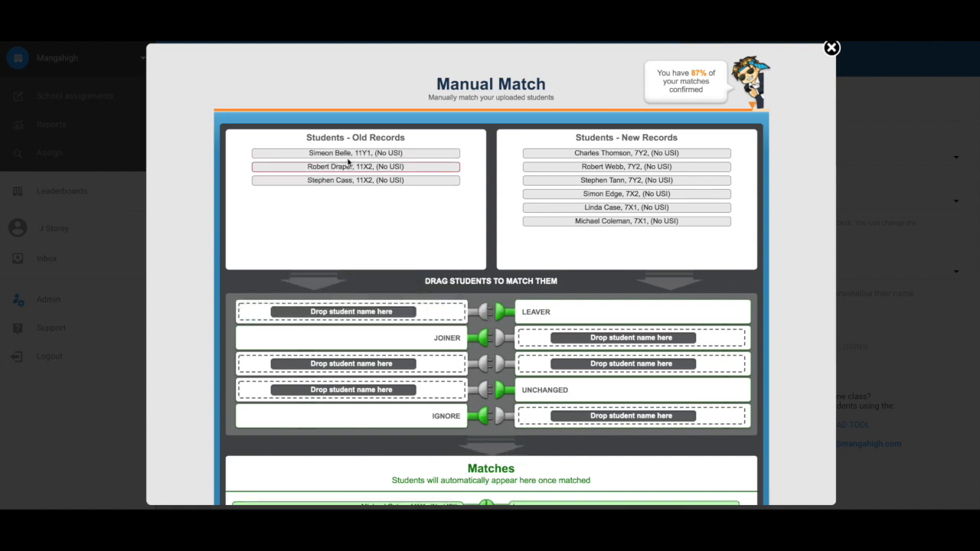
{"action": "left_click_drag", "start_coordinate": [344, 153], "coordinate": [353, 313]}
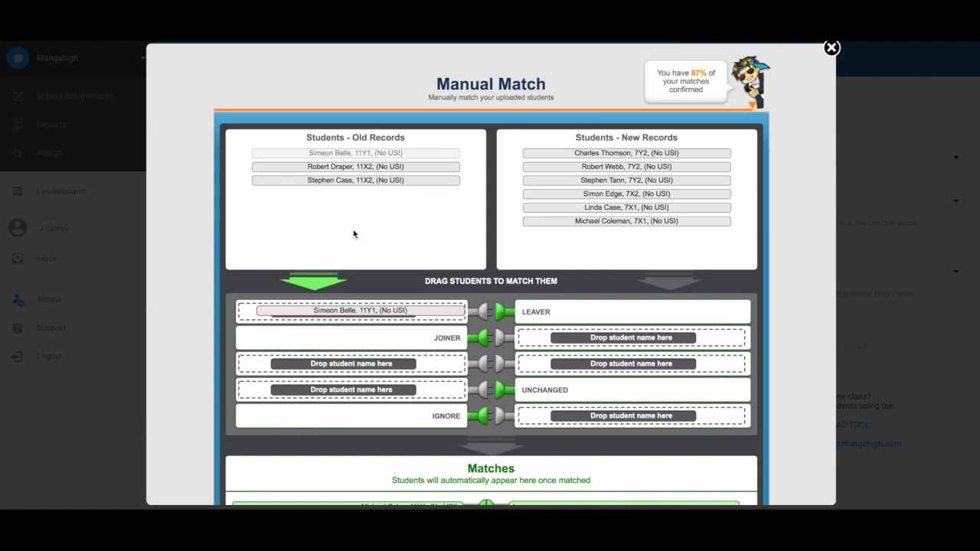
{"action": "left_click_drag", "start_coordinate": [354, 153], "coordinate": [357, 315]}
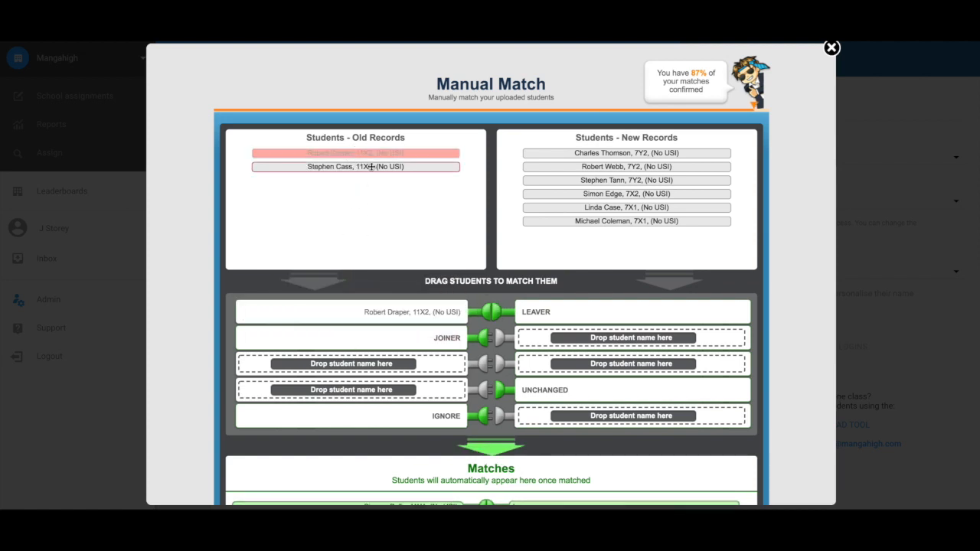
{"action": "left_click_drag", "start_coordinate": [372, 153], "coordinate": [371, 315]}
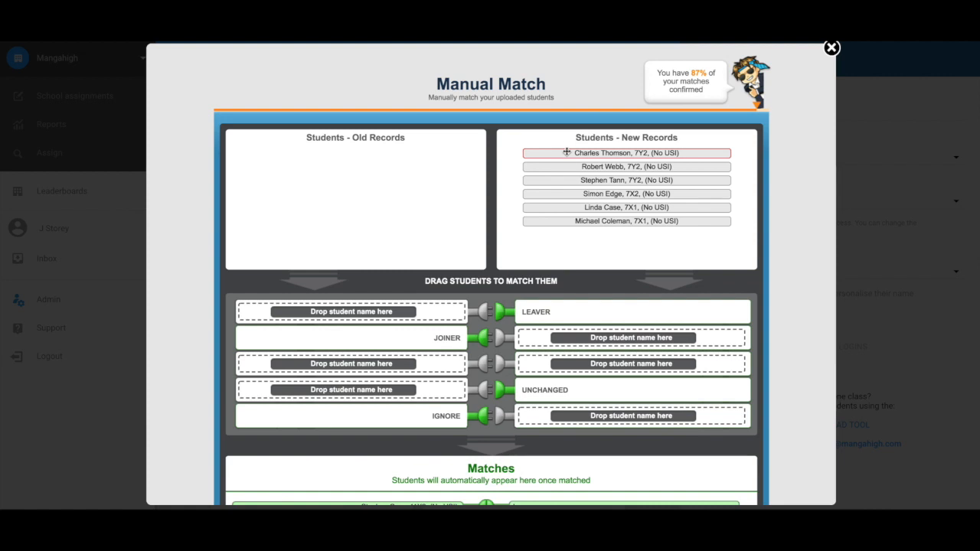
Step: Mark the six remaining new 7X1/7X2 student records as joiners and check the Matches list
{"action": "left_click_drag", "start_coordinate": [566, 153], "coordinate": [578, 341]}
{"action": "left_click_drag", "start_coordinate": [580, 153], "coordinate": [590, 336]}
{"action": "left_click_drag", "start_coordinate": [583, 157], "coordinate": [591, 338]}
{"action": "left_click_drag", "start_coordinate": [573, 153], "coordinate": [583, 334]}
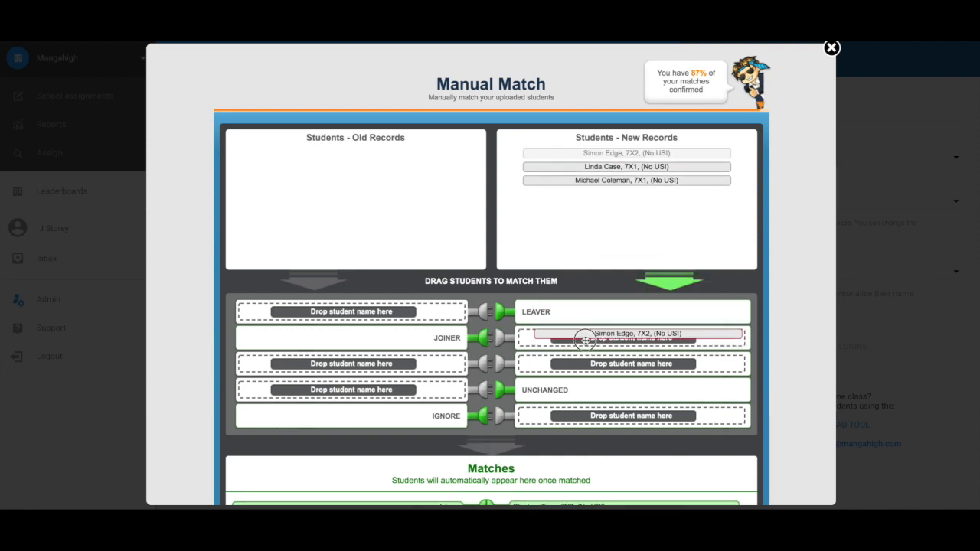
{"action": "left_click_drag", "start_coordinate": [590, 153], "coordinate": [598, 340]}
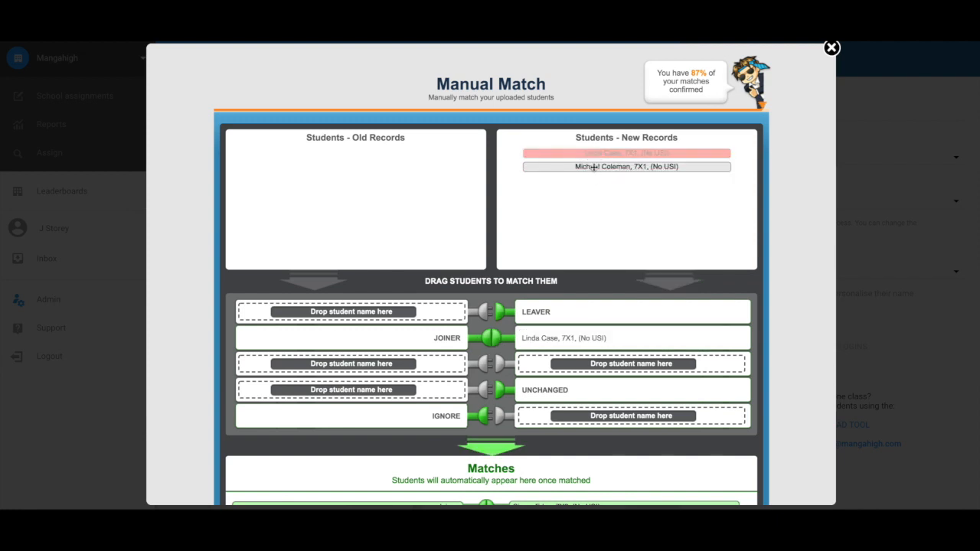
{"action": "left_click_drag", "start_coordinate": [593, 164], "coordinate": [604, 339]}
{"action": "scroll", "coordinate": [617, 273], "scroll_direction": "down", "scroll_amount": 3}
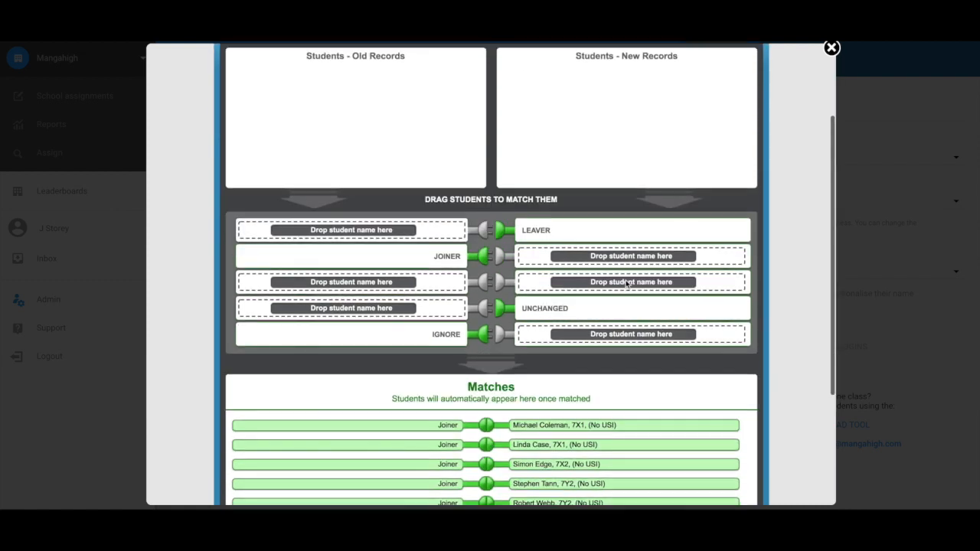
{"action": "scroll", "coordinate": [679, 413], "scroll_direction": "down", "scroll_amount": 1}
{"action": "scroll", "coordinate": [679, 414], "scroll_direction": "down", "scroll_amount": 3}
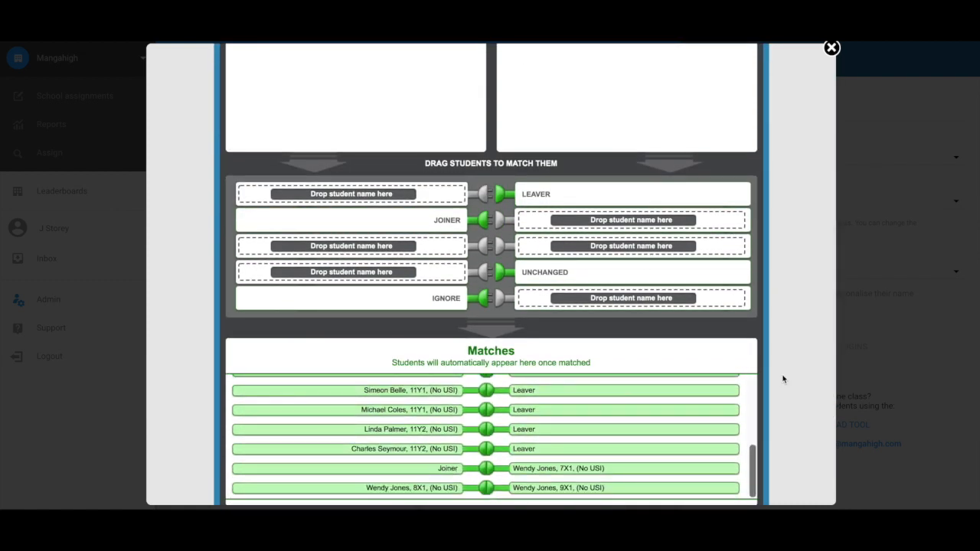
{"action": "scroll", "coordinate": [699, 408], "scroll_direction": "down", "scroll_amount": 2}
{"action": "scroll", "coordinate": [699, 407], "scroll_direction": "down", "scroll_amount": 2}
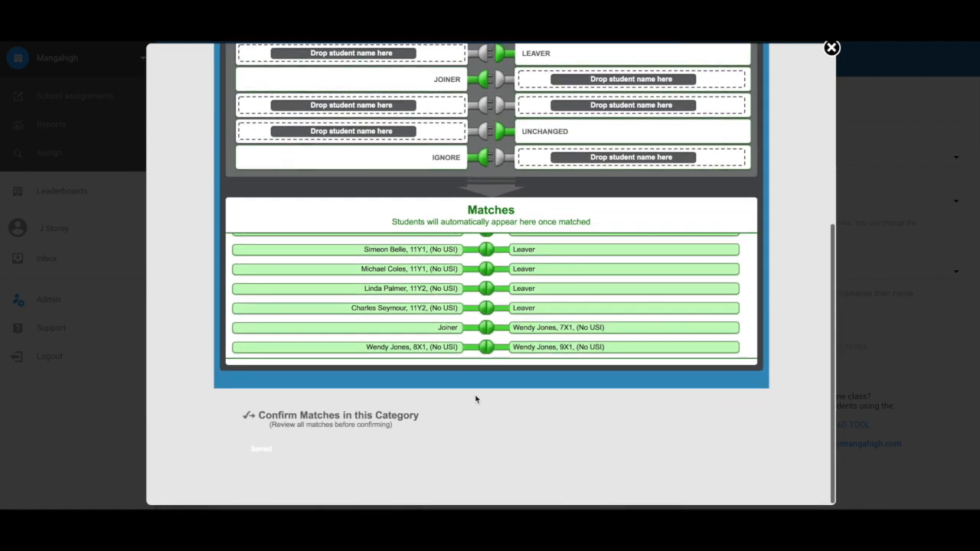
Step: Confirm this category's matches, confirm all changes, and return to the admin screen
{"action": "left_click", "coordinate": [330, 424]}
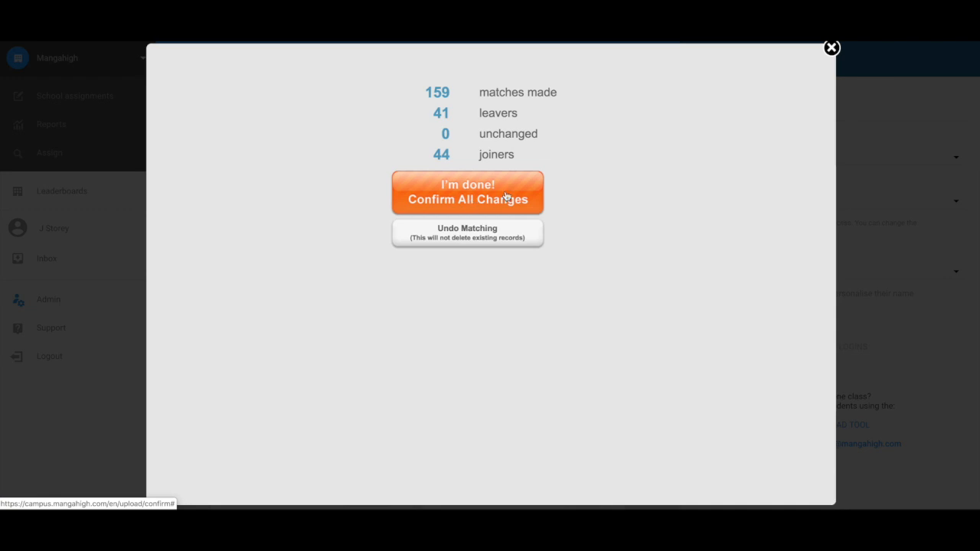
{"action": "left_click", "coordinate": [505, 196]}
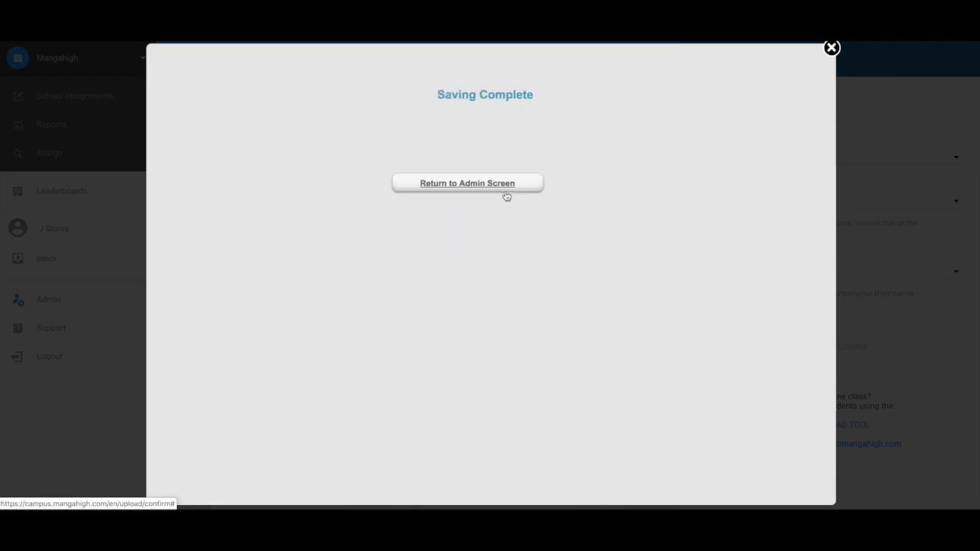
{"action": "left_click", "coordinate": [495, 188]}
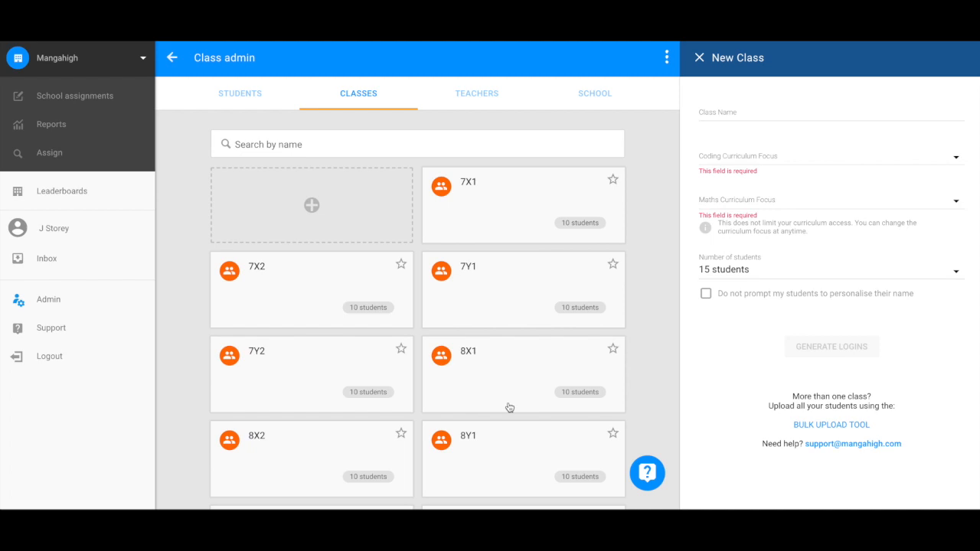
Step: Close the New Class form, check the student login options, and open class 7X1
{"action": "left_click", "coordinate": [509, 408]}
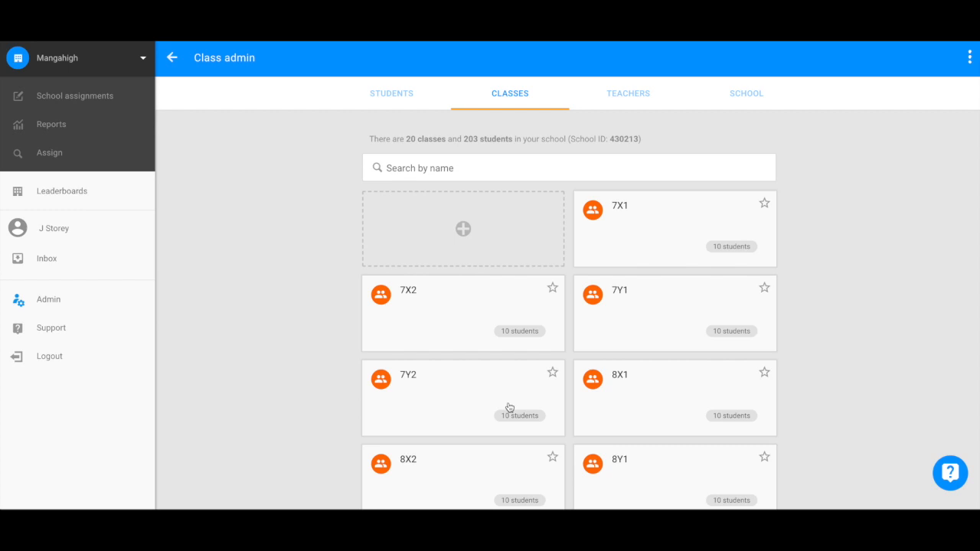
{"action": "left_click", "coordinate": [971, 63]}
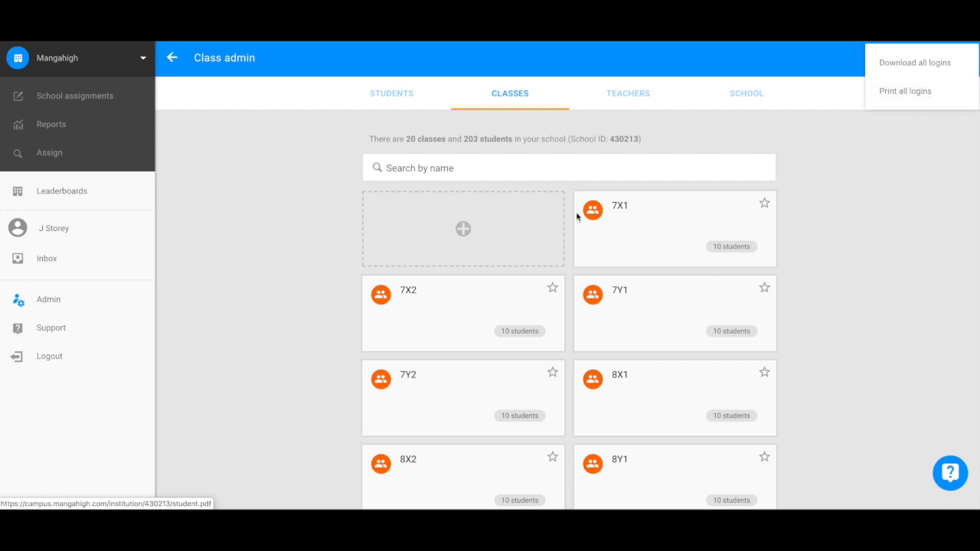
{"action": "left_click", "coordinate": [300, 252]}
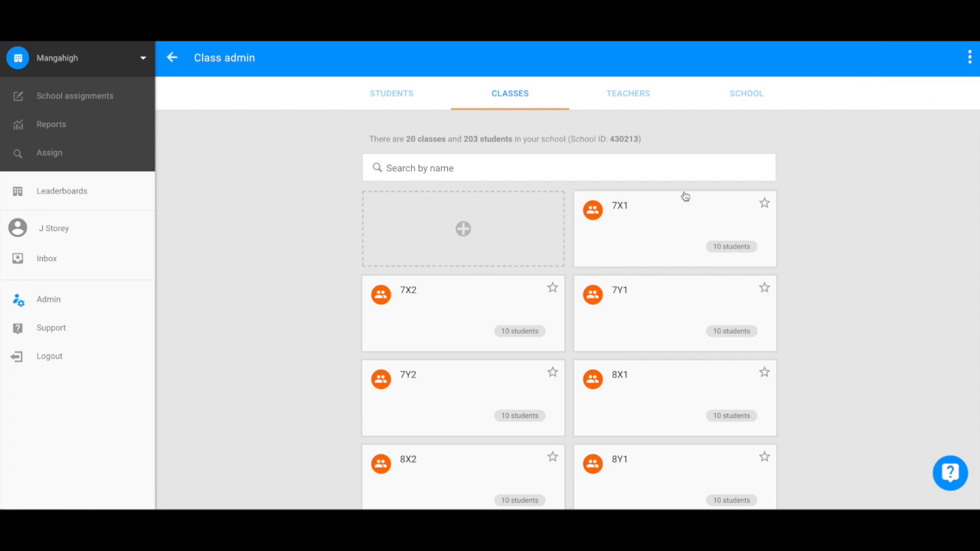
{"action": "left_click", "coordinate": [692, 221]}
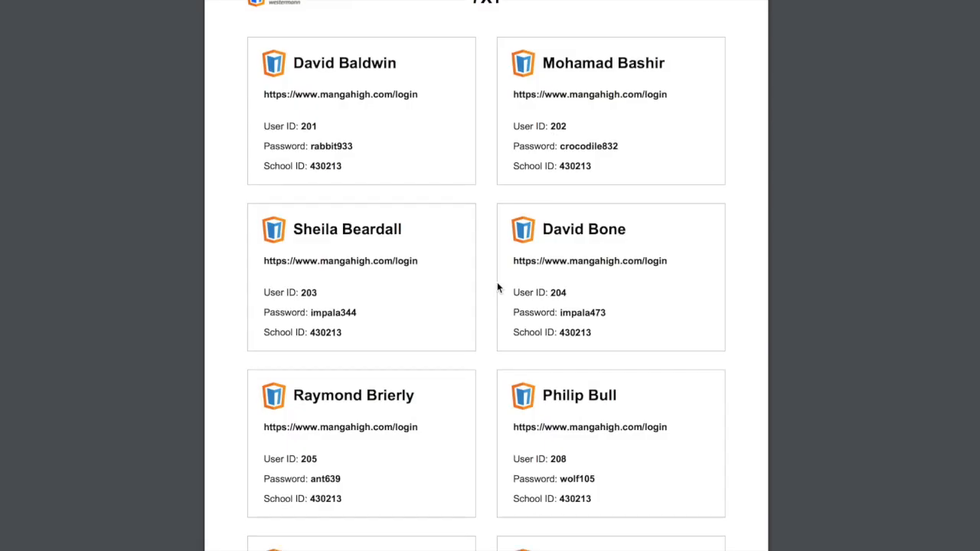
Step: Scroll through class 7X1's 10 students with their user IDs and passwords
{"action": "scroll", "coordinate": [497, 288], "scroll_direction": "down", "scroll_amount": 5}
{"action": "scroll", "coordinate": [496, 288], "scroll_direction": "down", "scroll_amount": 5}
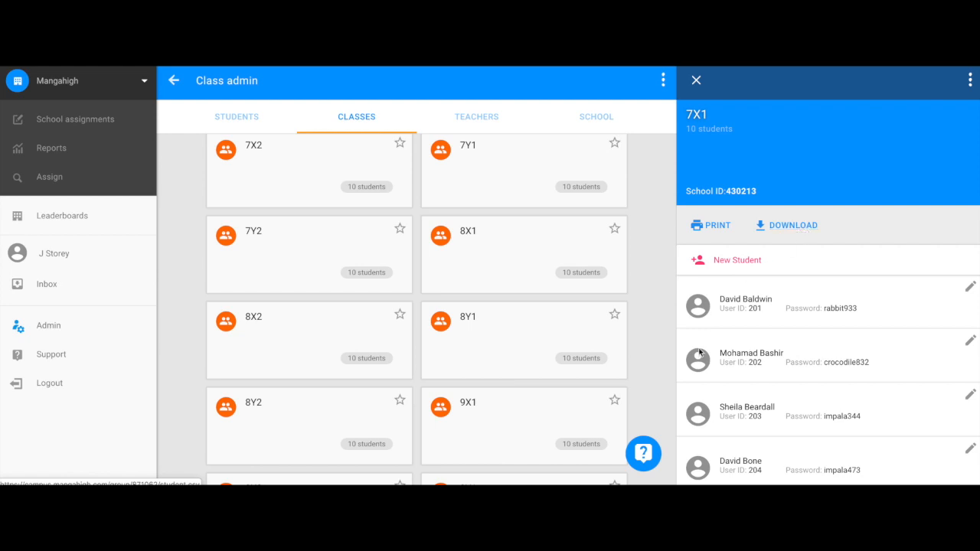
Step: Send the support chat 'Hi, can you help me upload my student list?'
{"action": "left_click", "coordinate": [643, 453]}
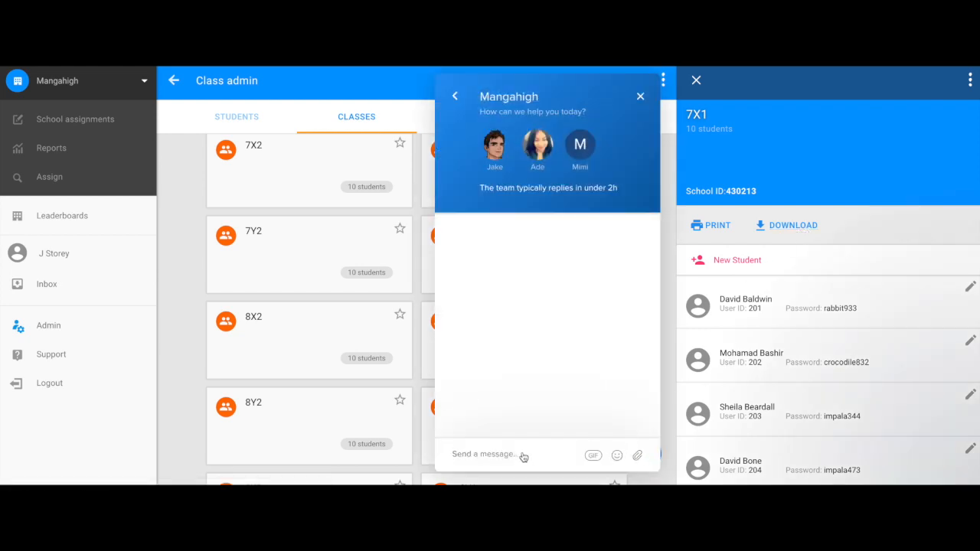
{"action": "type", "text": "Hi, can you help m"}
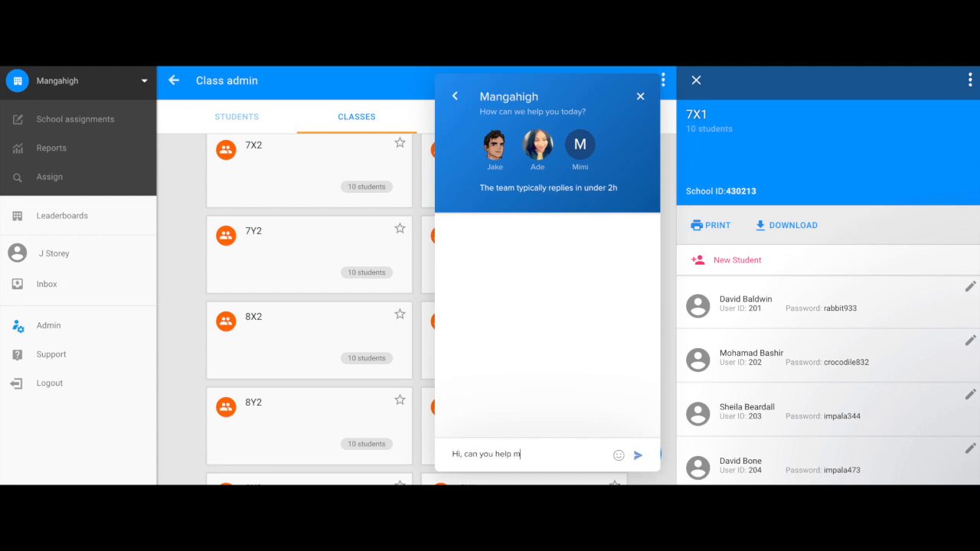
{"action": "type", "text": "e upload my student list"}
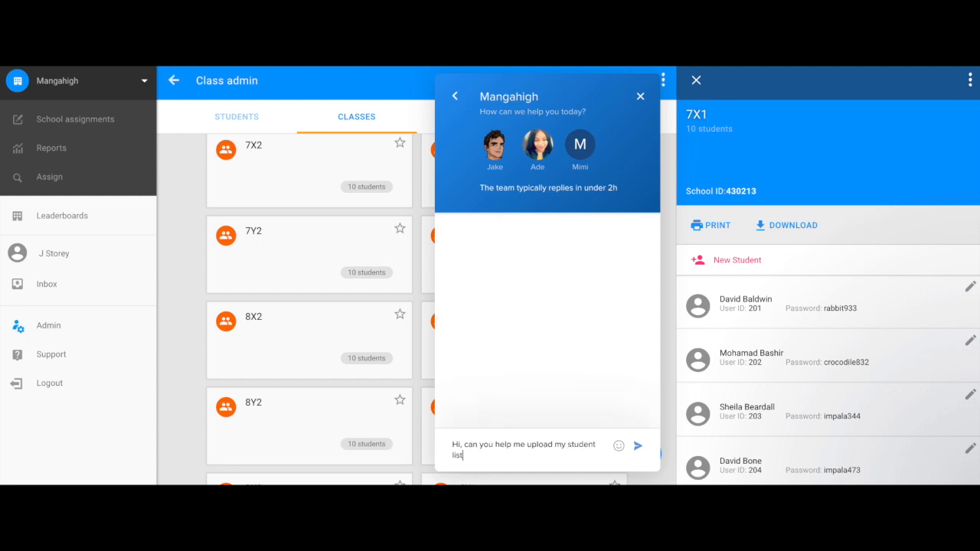
{"action": "type", "text": "?"}
{"action": "key", "text": "Return"}
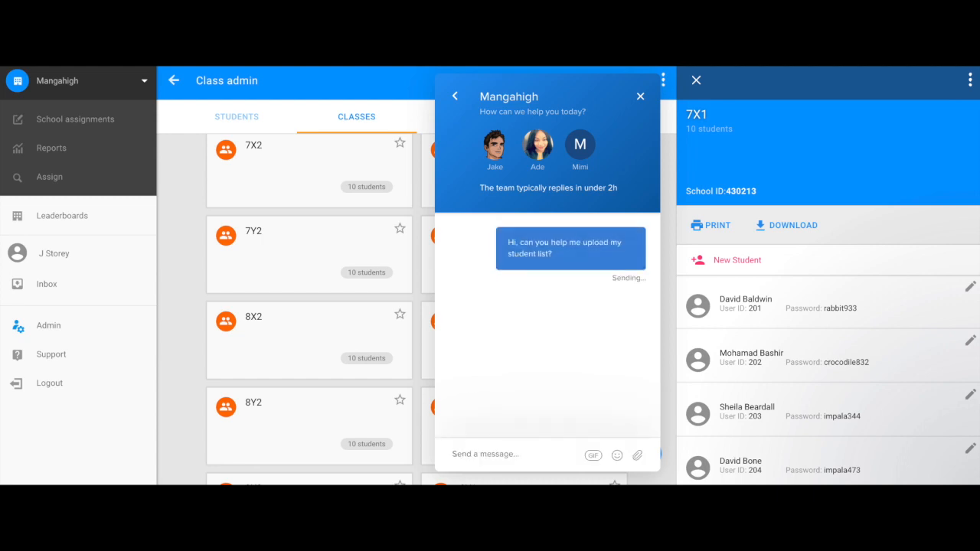